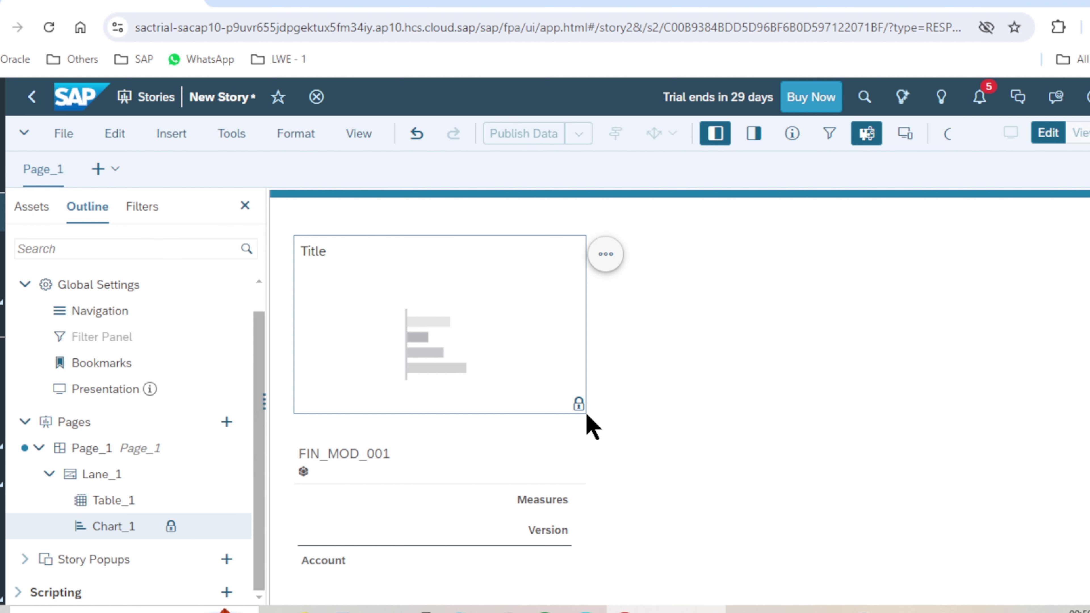
- Unlock Chart_1 and enlarge it slightly from its lower-right corner
mouse_move(580, 409)
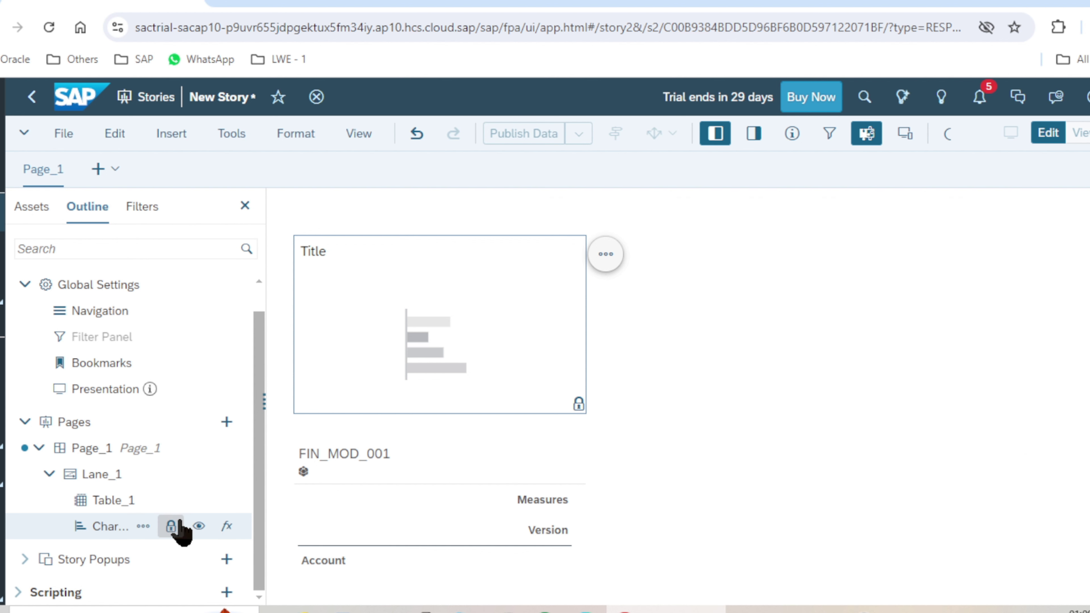
left_click(170, 528)
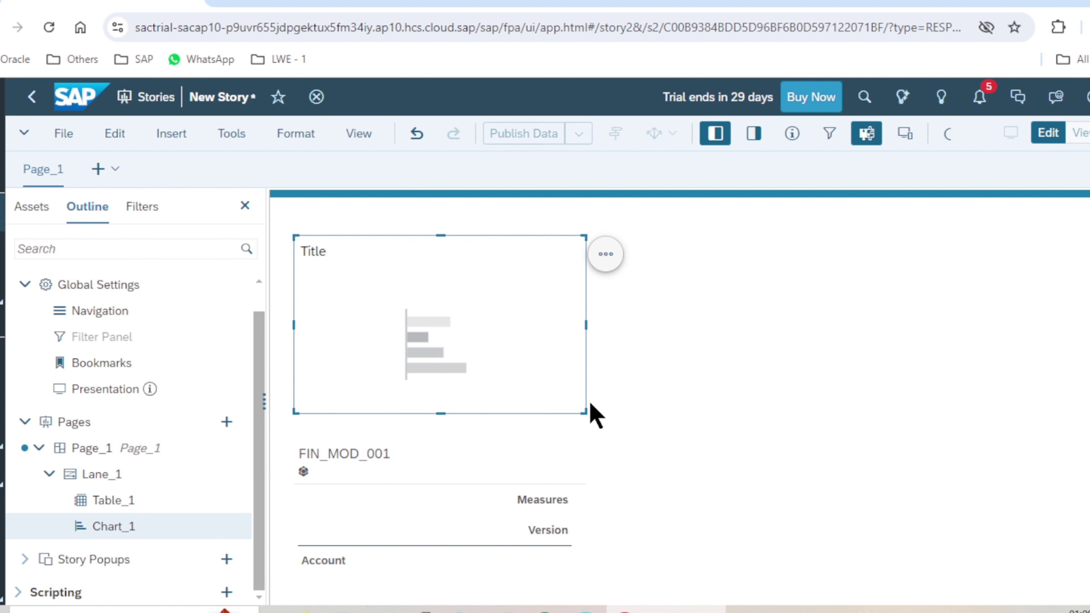
left_click_drag(584, 411, 610, 434)
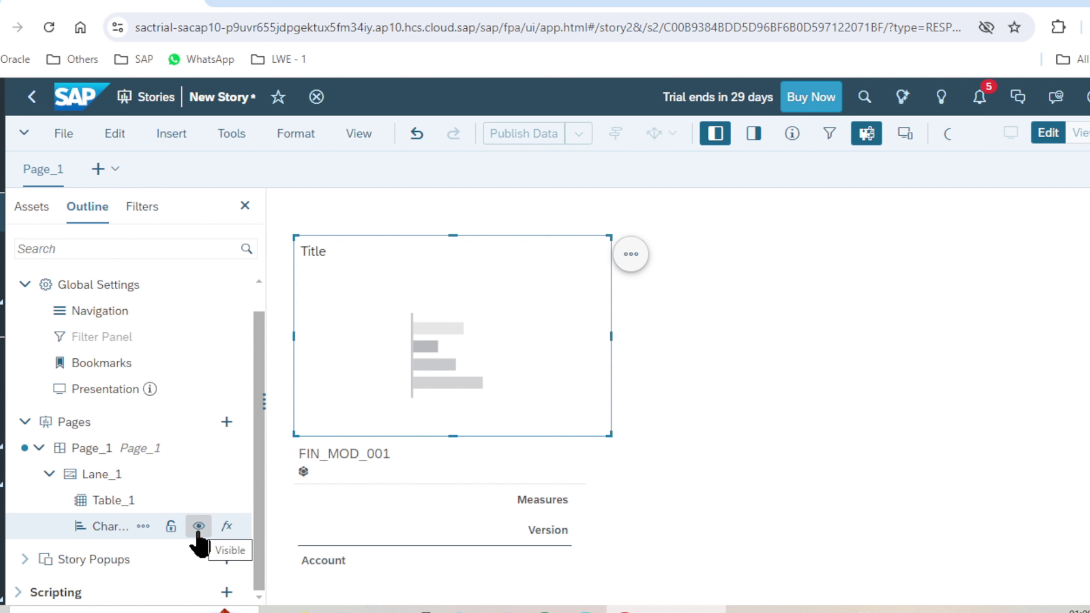
- Hide Chart_1 on the page and make it visible again
left_click(198, 527)
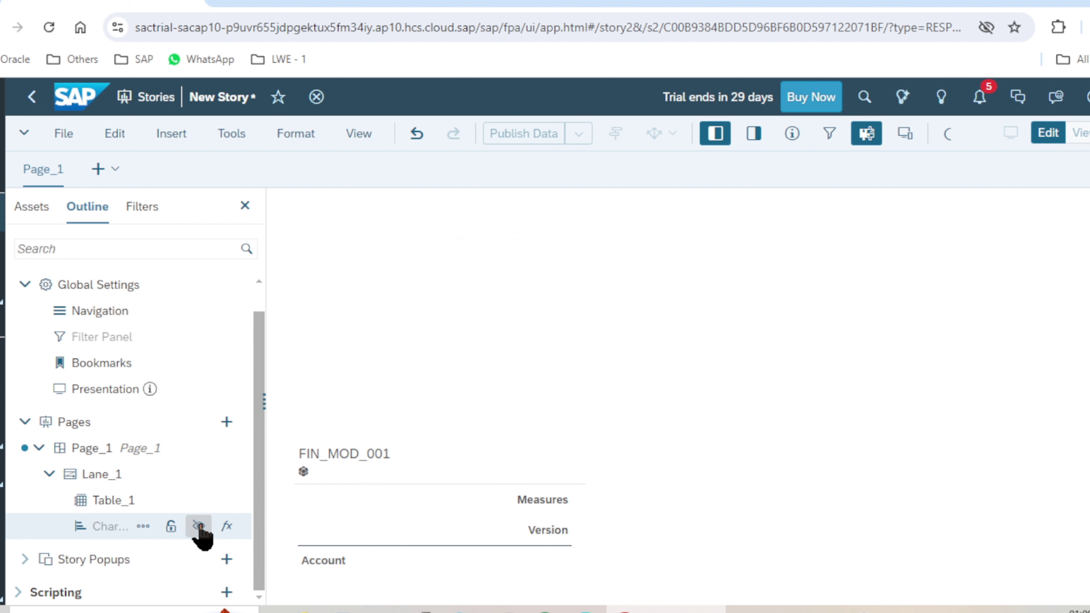
left_click(471, 342)
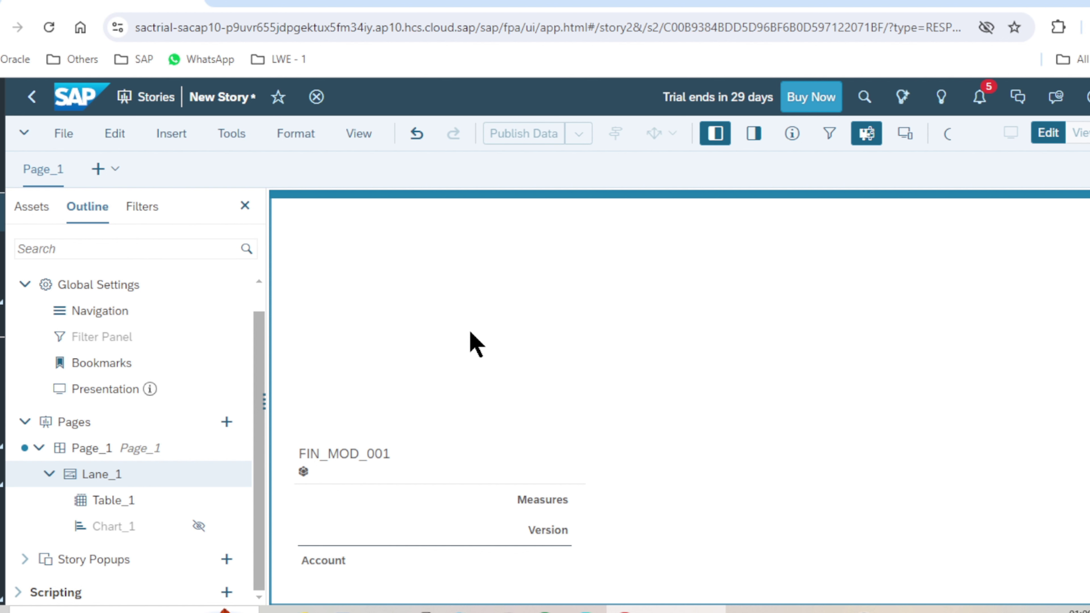
mouse_move(210, 520)
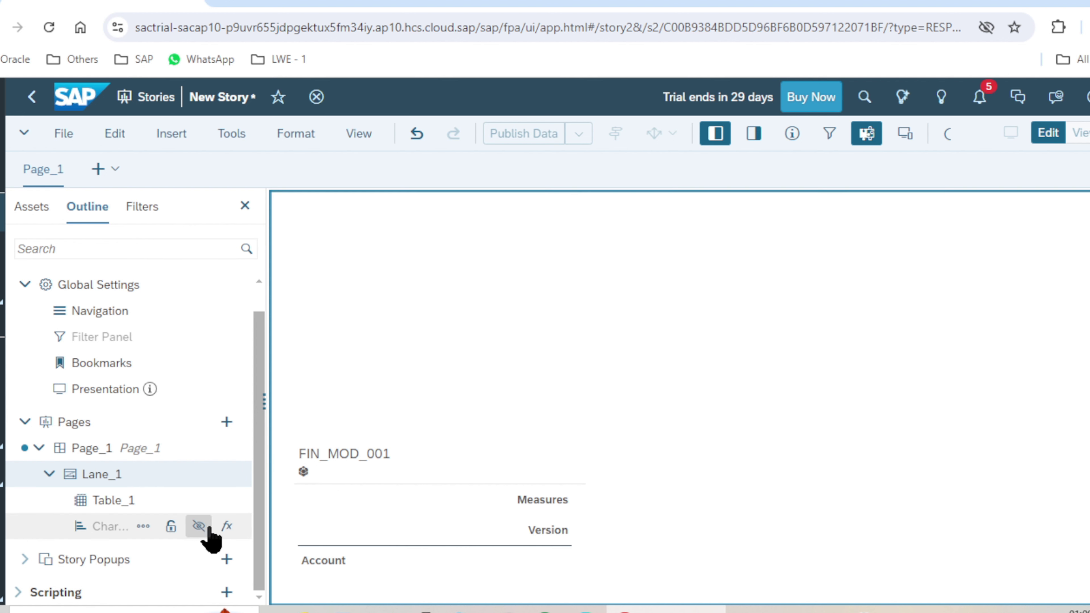
left_click(199, 526)
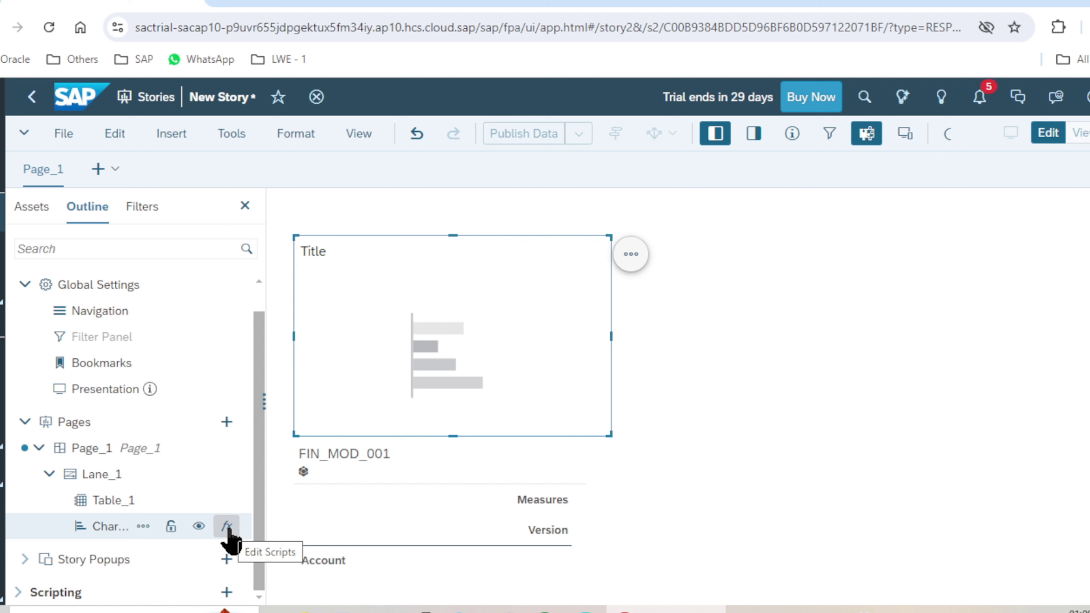
- View the script events available for Chart_1
left_click(227, 527)
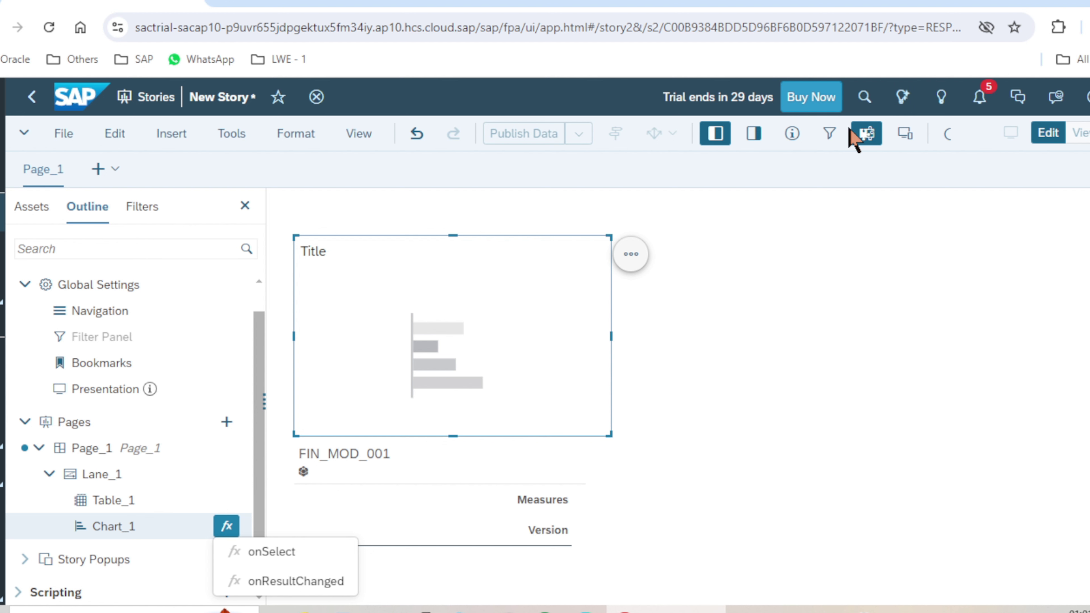
left_click(869, 191)
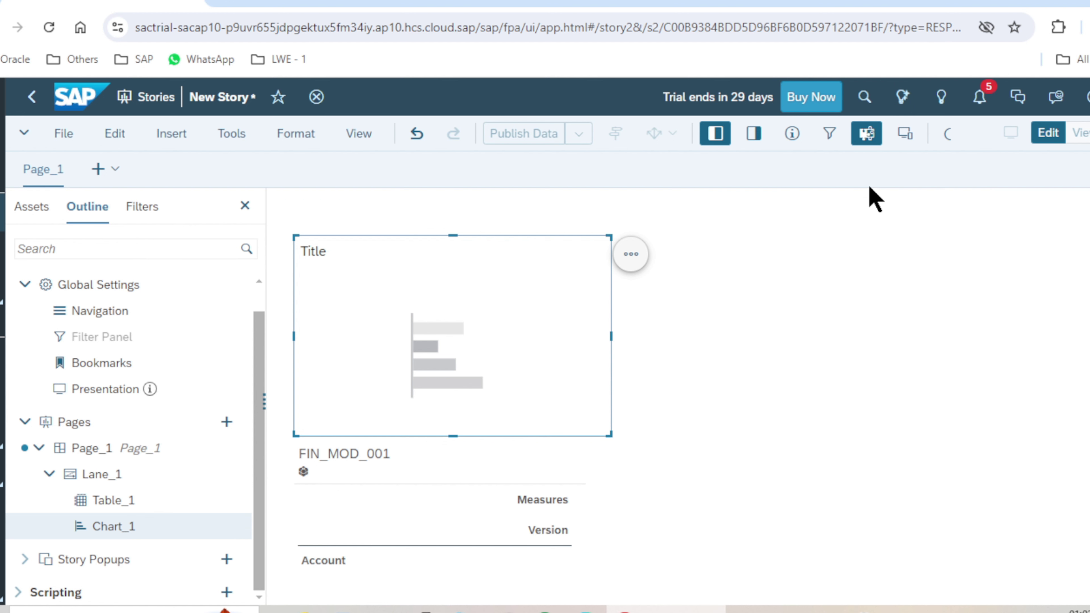
- Hide the outline and open the Builder for the selected chart, checking the available chart types
left_click(729, 139)
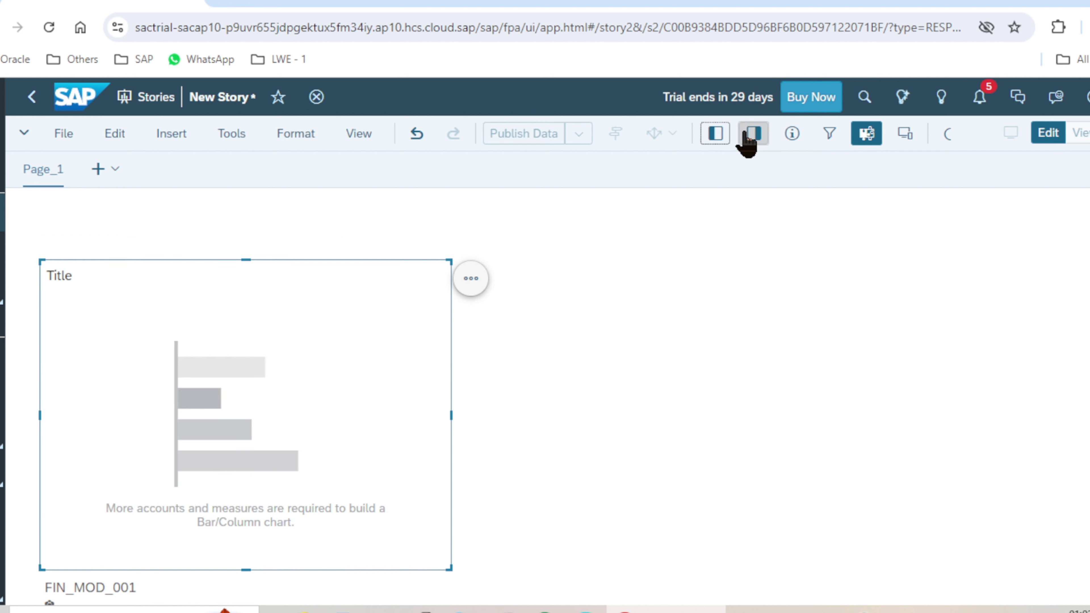
left_click(757, 137)
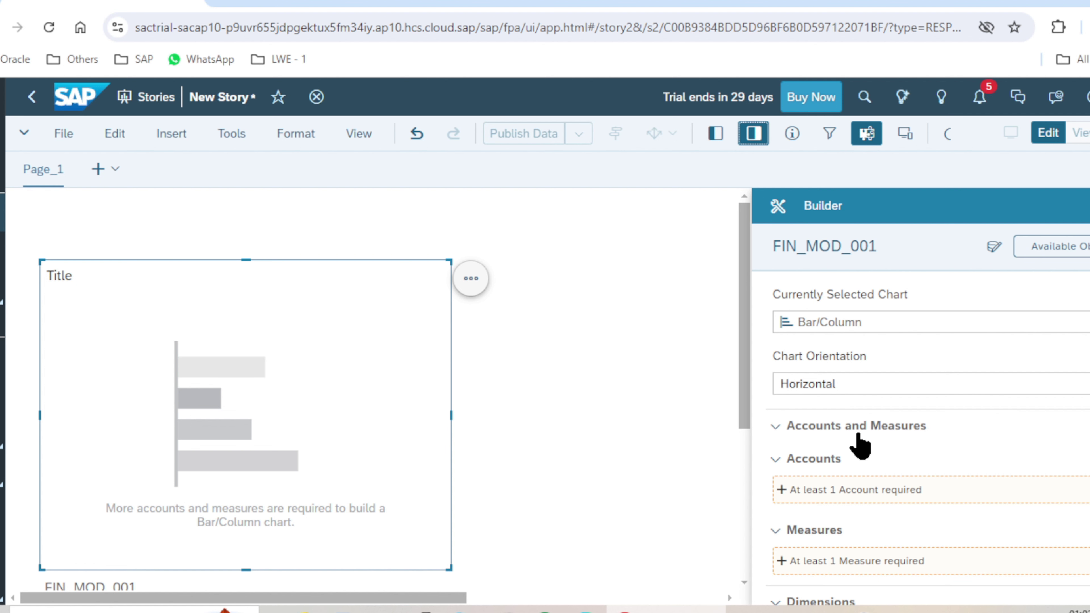
left_click(869, 321)
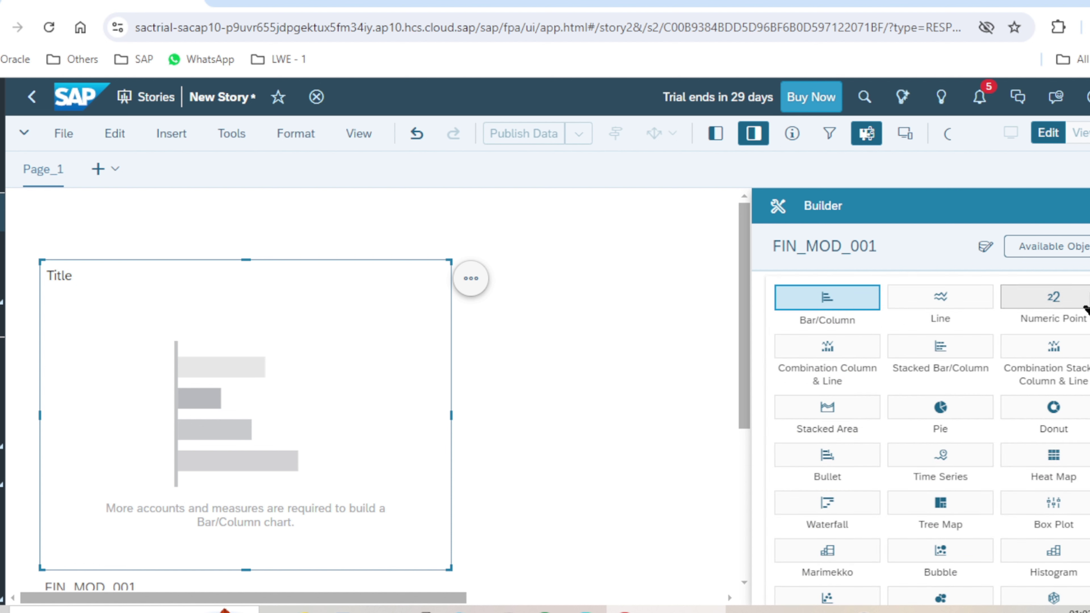
left_click(950, 264)
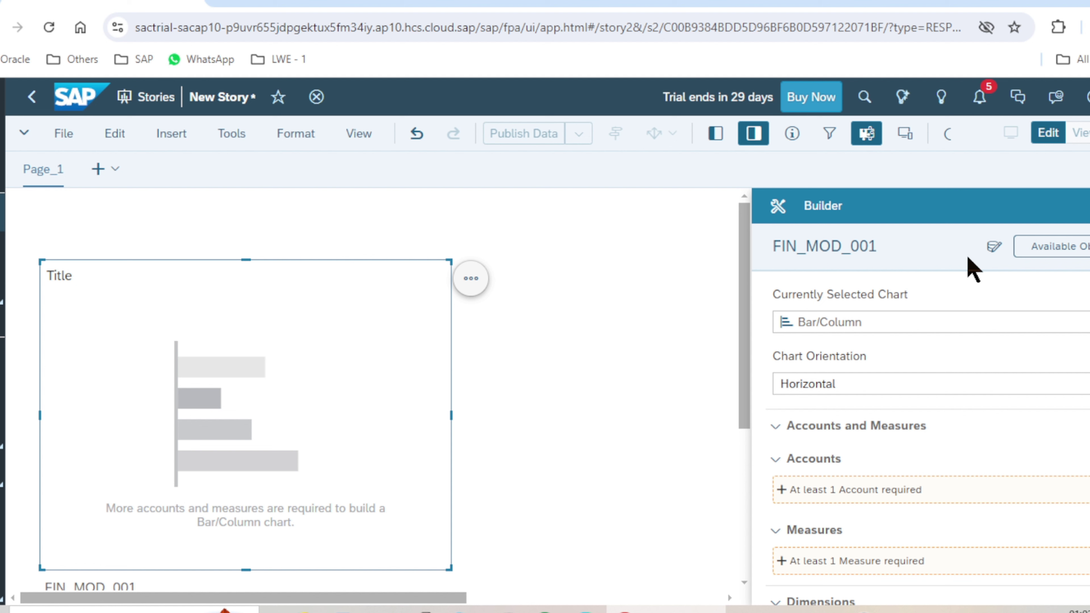
- Browse the available objects of FIN_MOD_001 and add the Customer dimension to the chart
left_click(1060, 253)
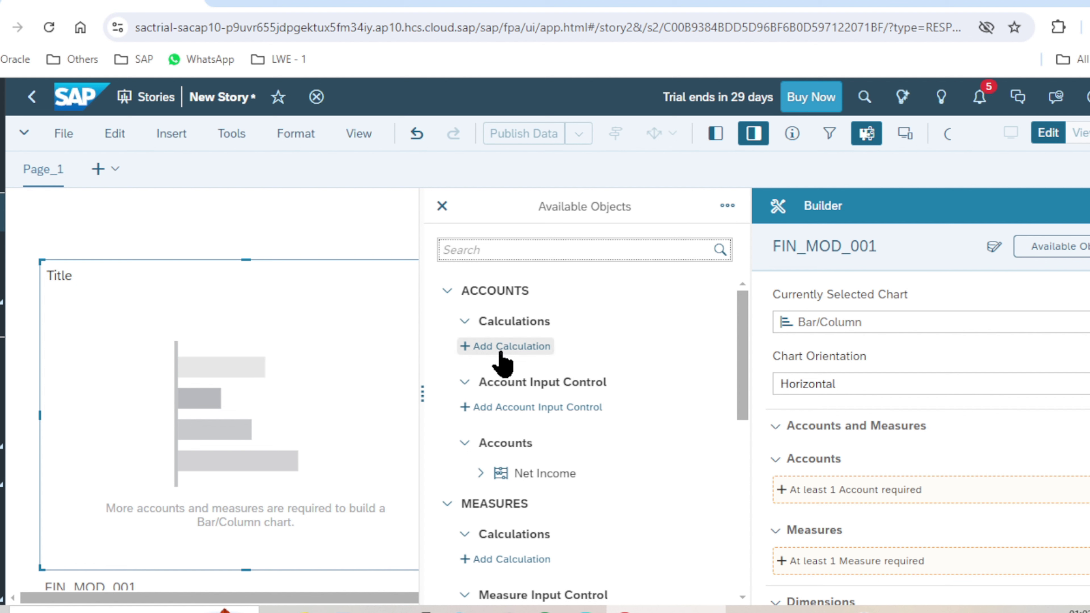
scroll(501, 356, "down", 2)
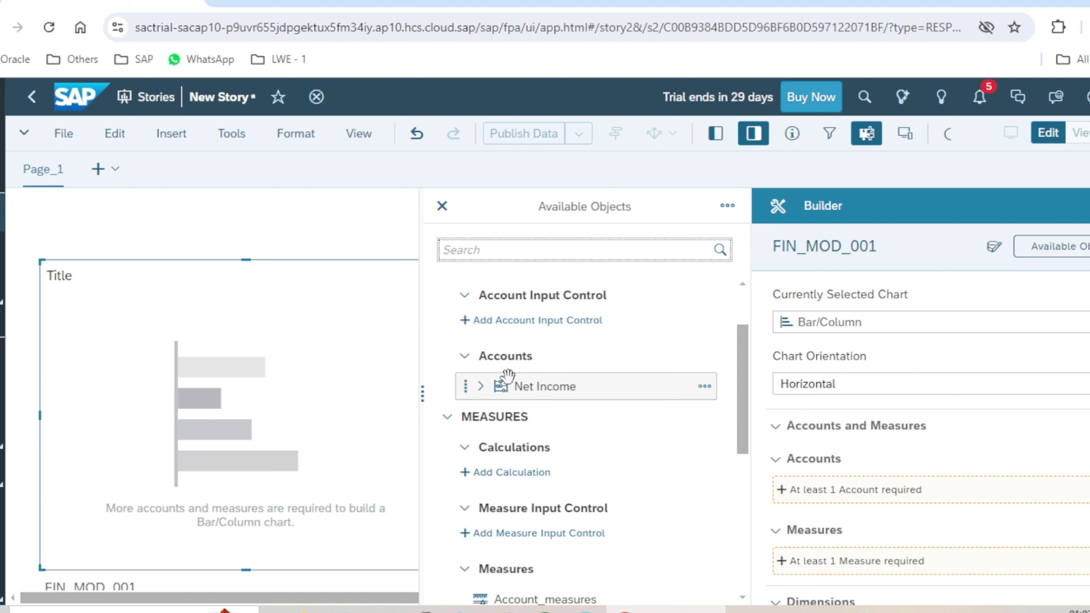
scroll(504, 382, "down", 2)
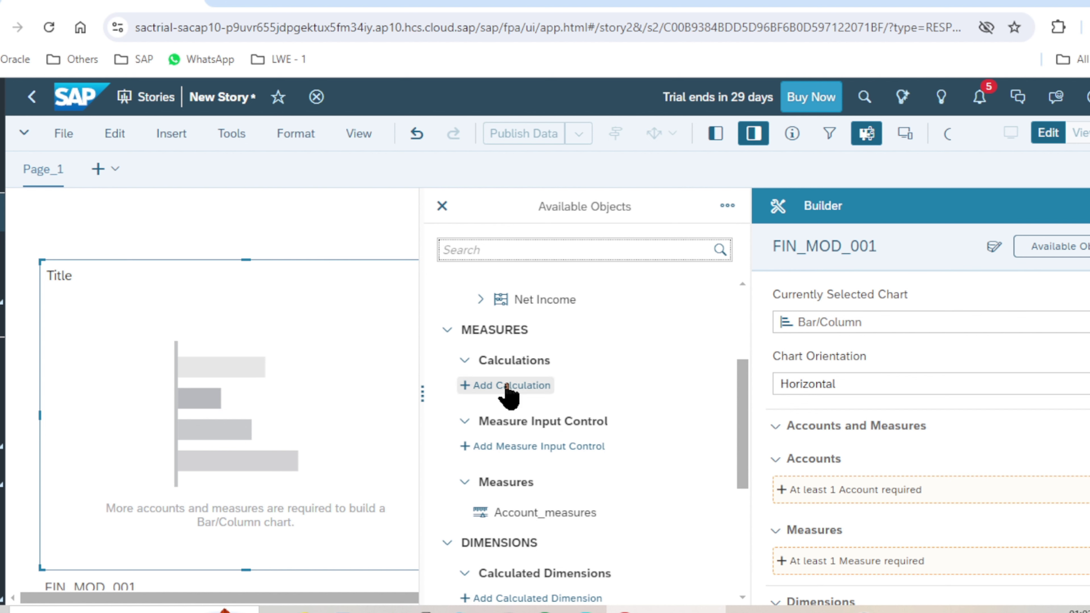
scroll(509, 389, "down", 2)
scroll(511, 392, "down", 2)
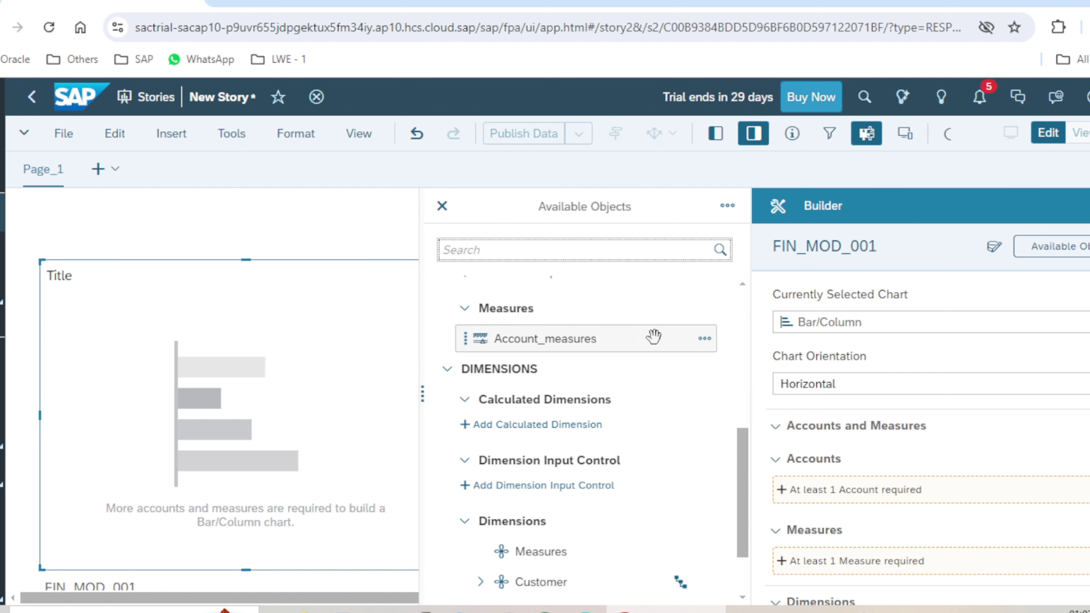
scroll(653, 336, "down", 2)
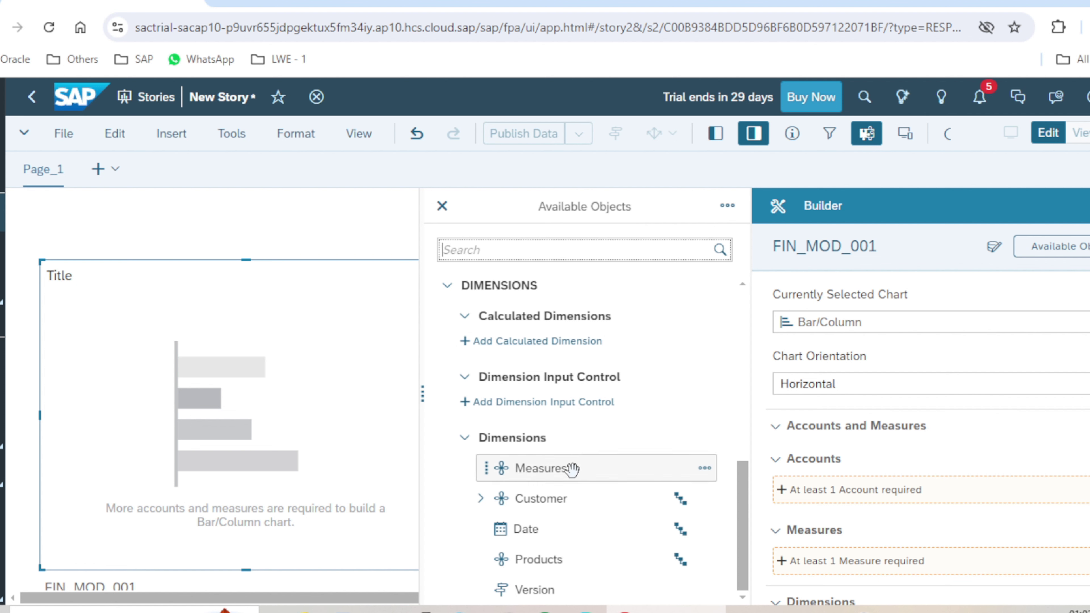
left_click(560, 505)
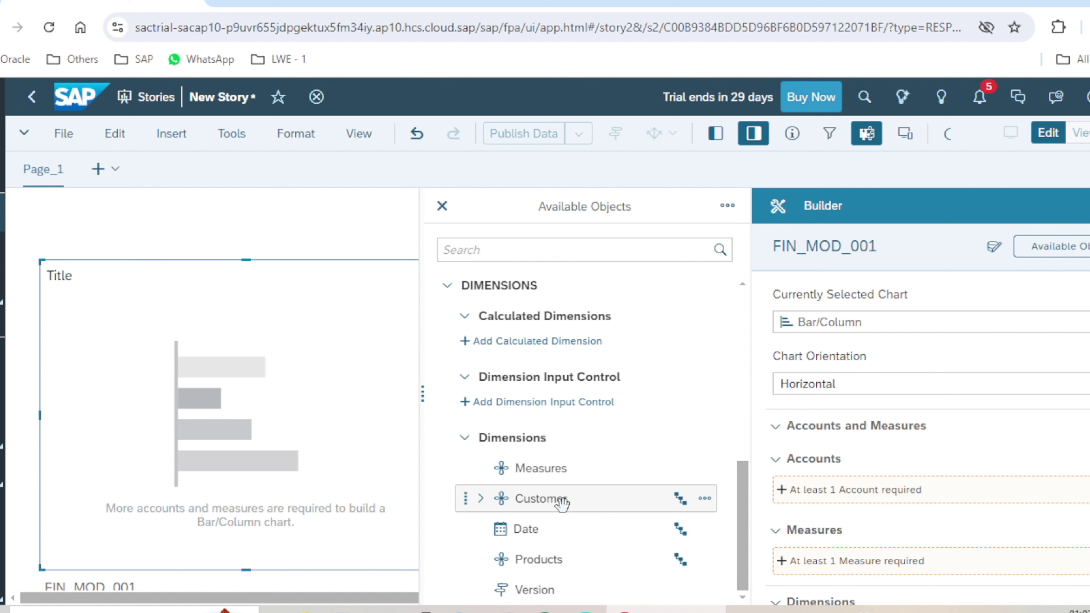
left_click_drag(559, 505, 918, 474)
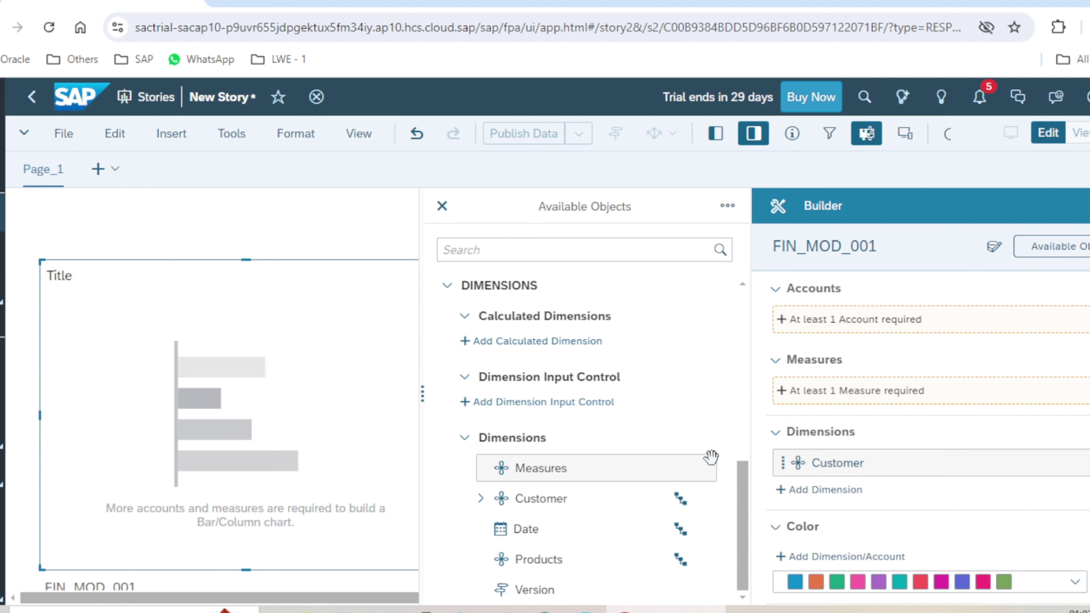
- Add Account_measures from the available objects as the chart's measure
scroll(532, 377, "up", 1)
scroll(532, 377, "up", 1)
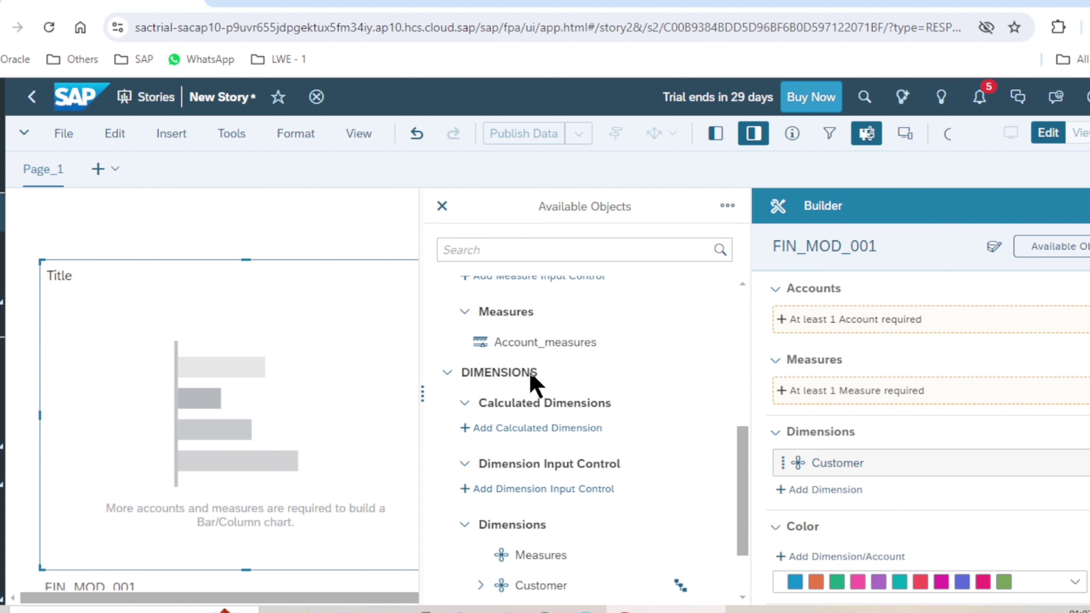
left_click_drag(587, 345, 929, 403)
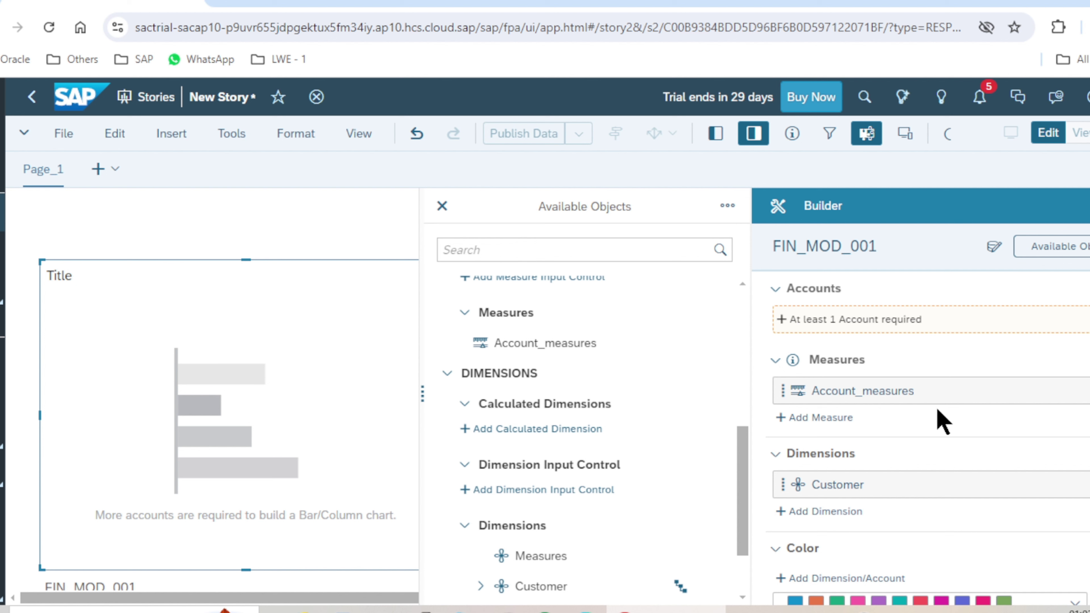
- Add Net Income from the available objects as the chart's account
scroll(931, 416, "up", 4)
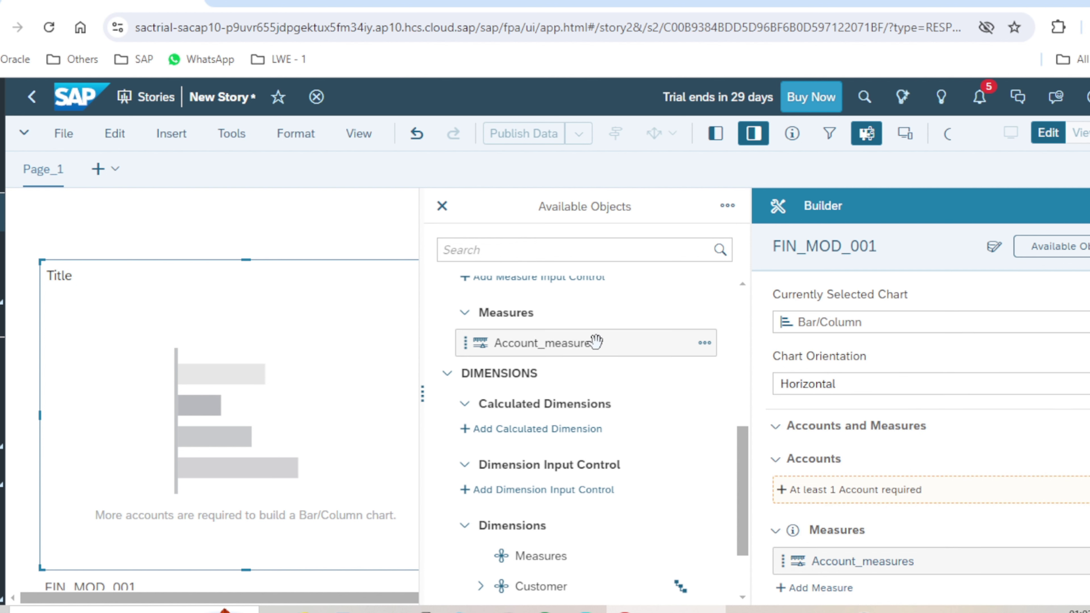
scroll(598, 347, "up", 4)
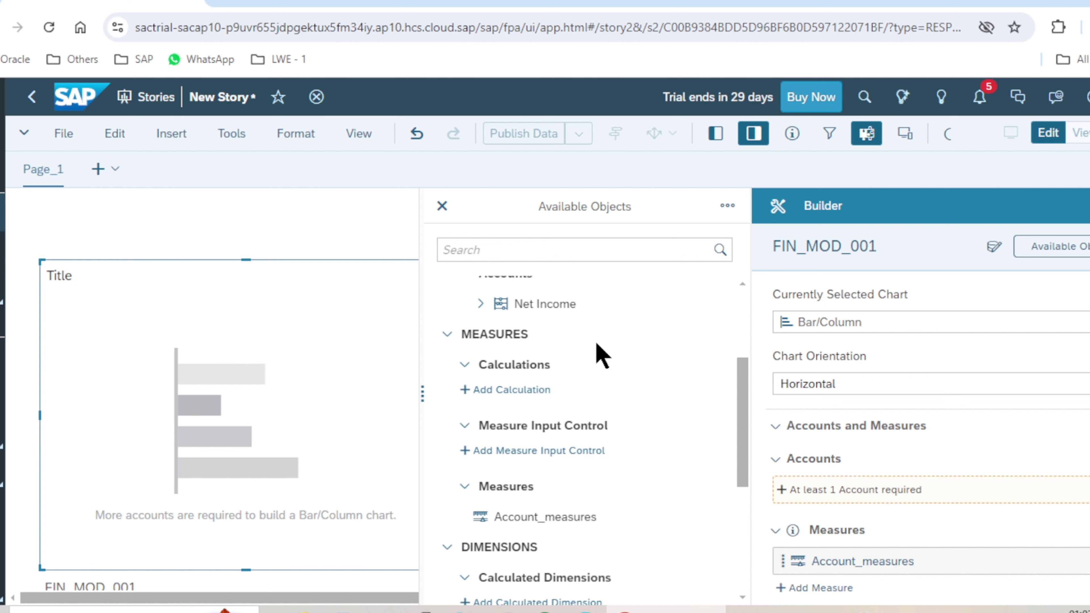
scroll(577, 370, "up", 2)
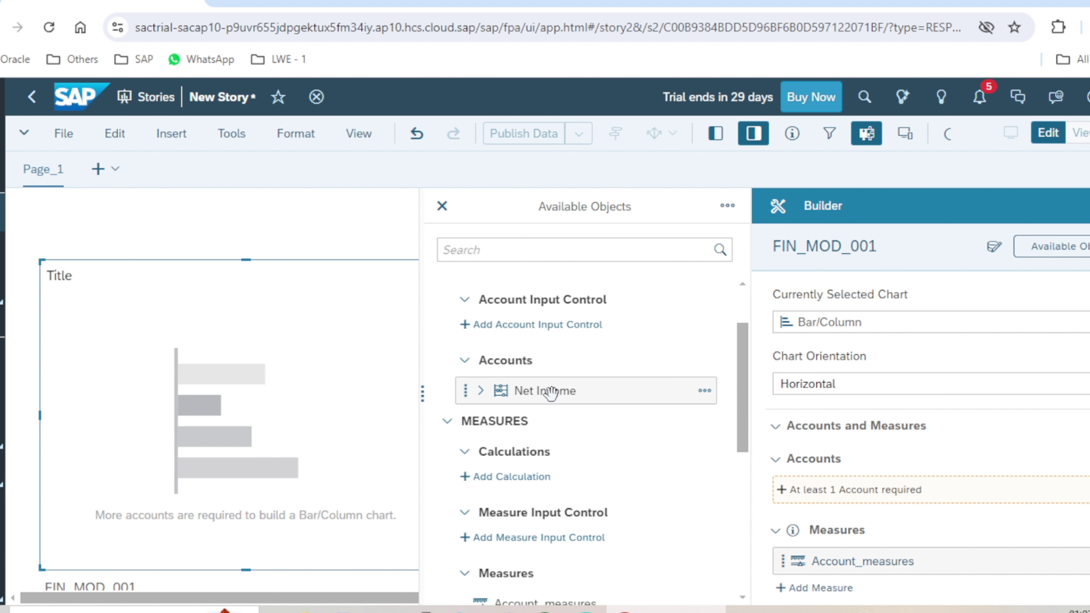
left_click_drag(551, 392, 914, 499)
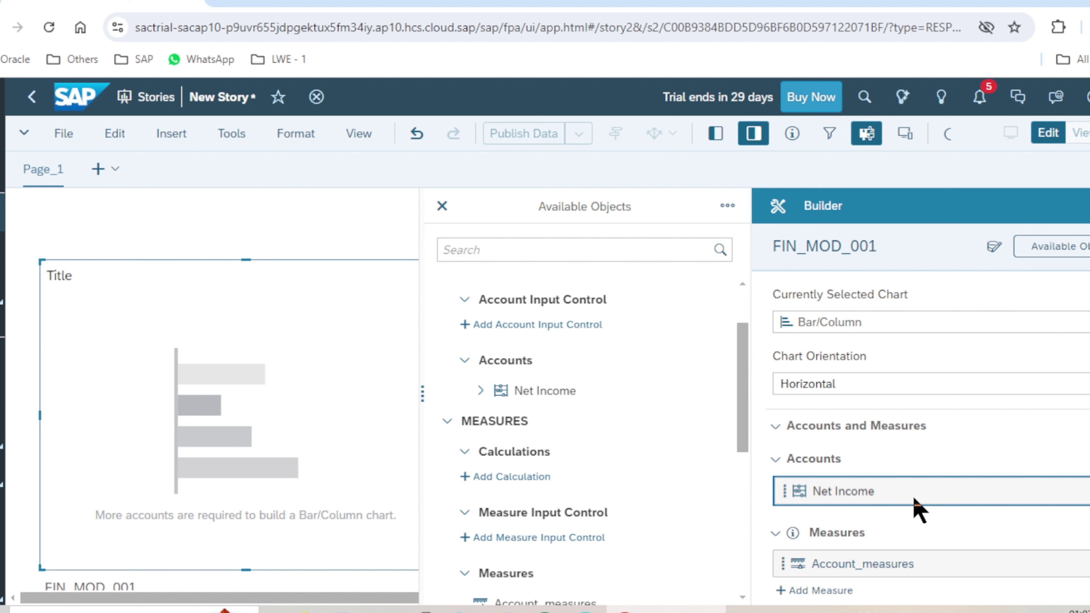
- Examine the chart's color settings, the fields offered for filters and the Chart Add-Ons options
scroll(916, 472, "down", 5)
scroll(923, 452, "down", 2)
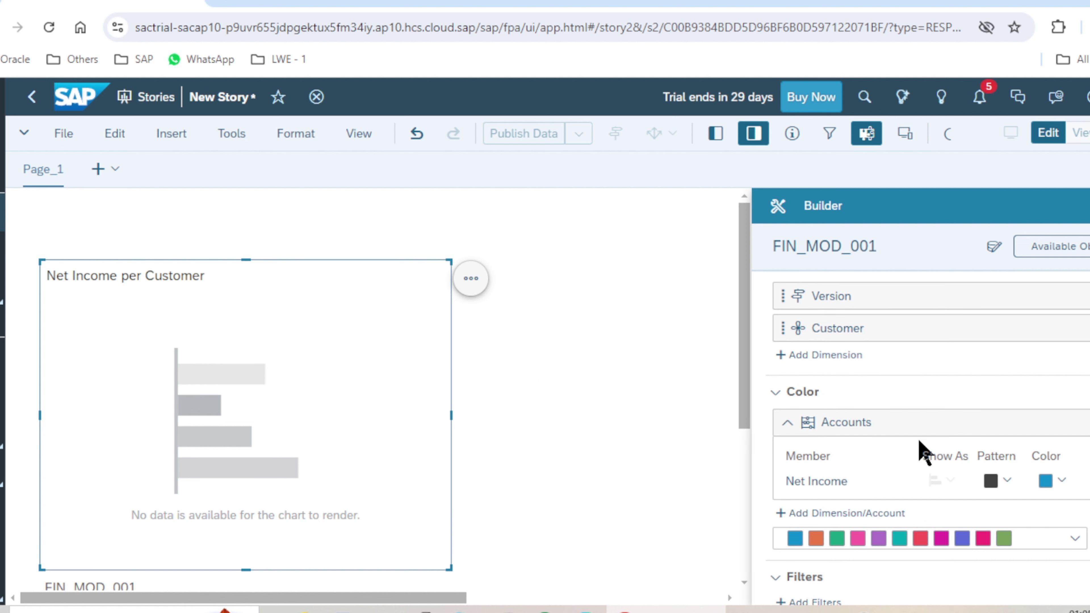
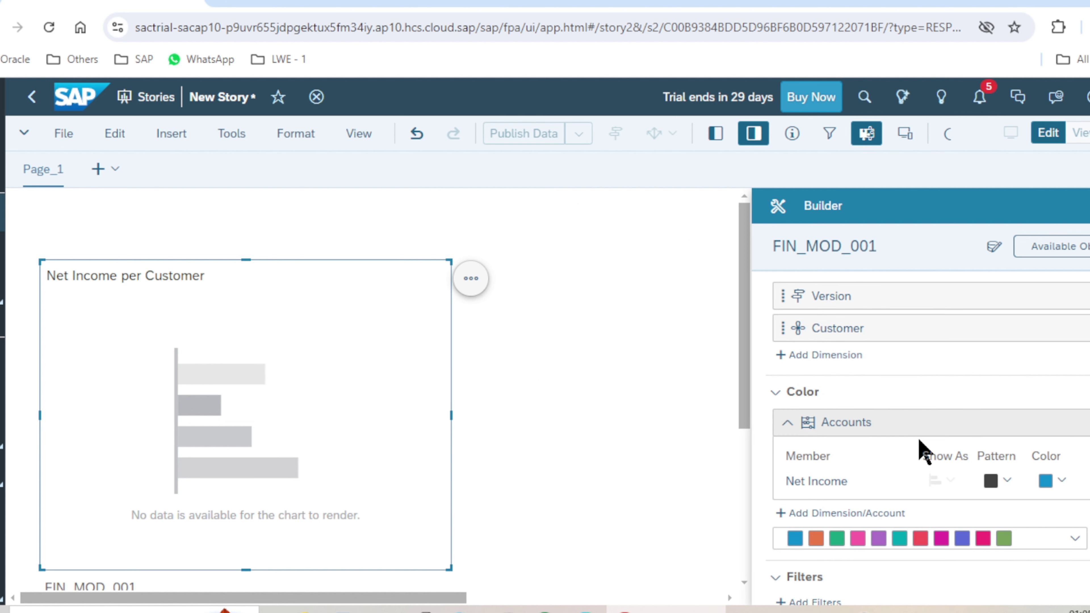
scroll(922, 451, "down", 3)
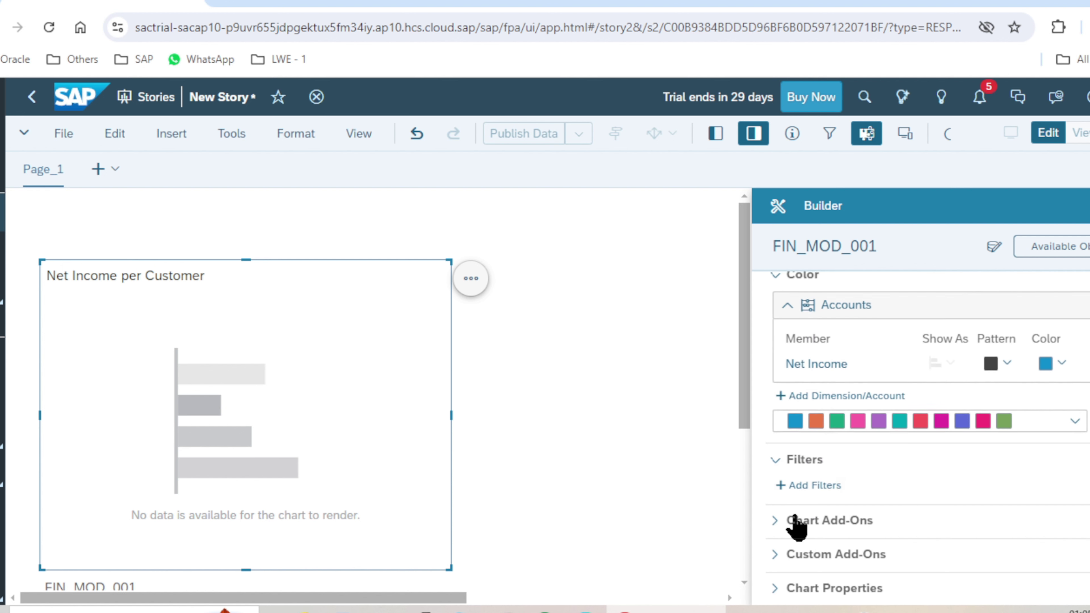
left_click(817, 487)
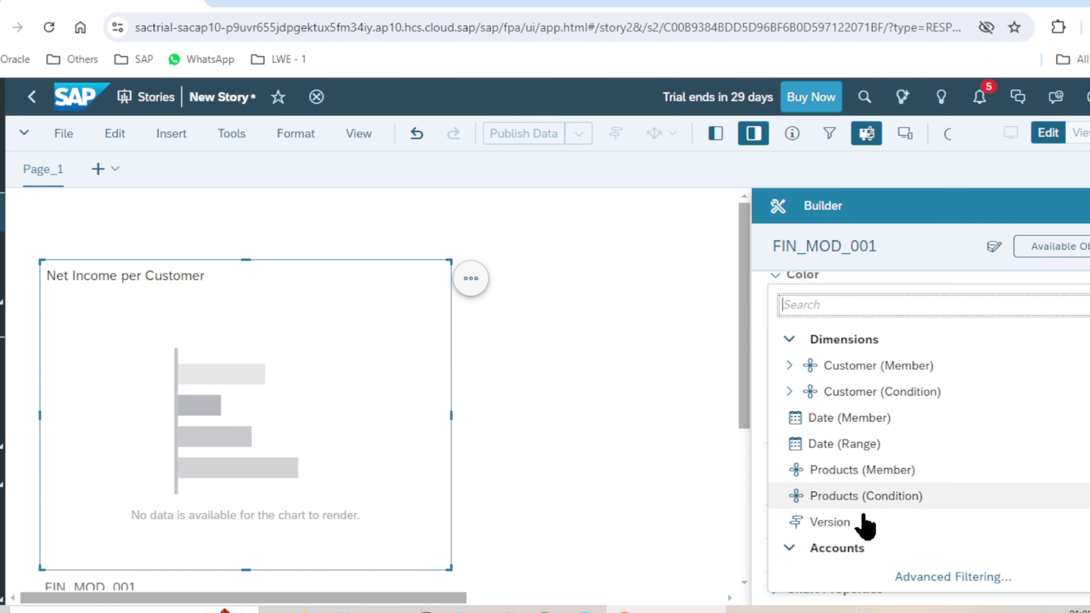
left_click(919, 261)
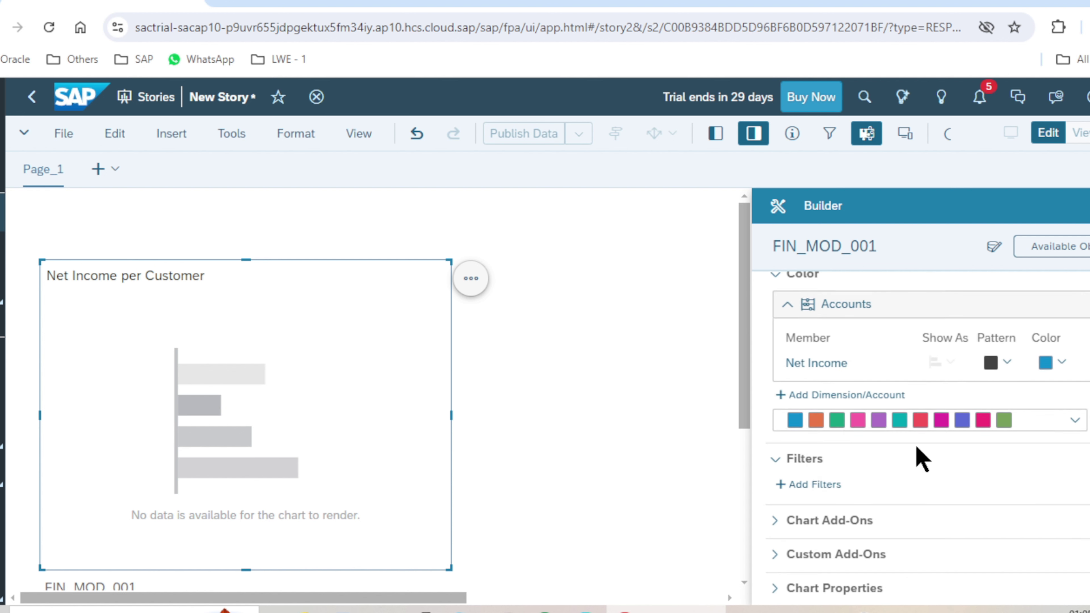
left_click(775, 521)
scroll(777, 533, "down", 3)
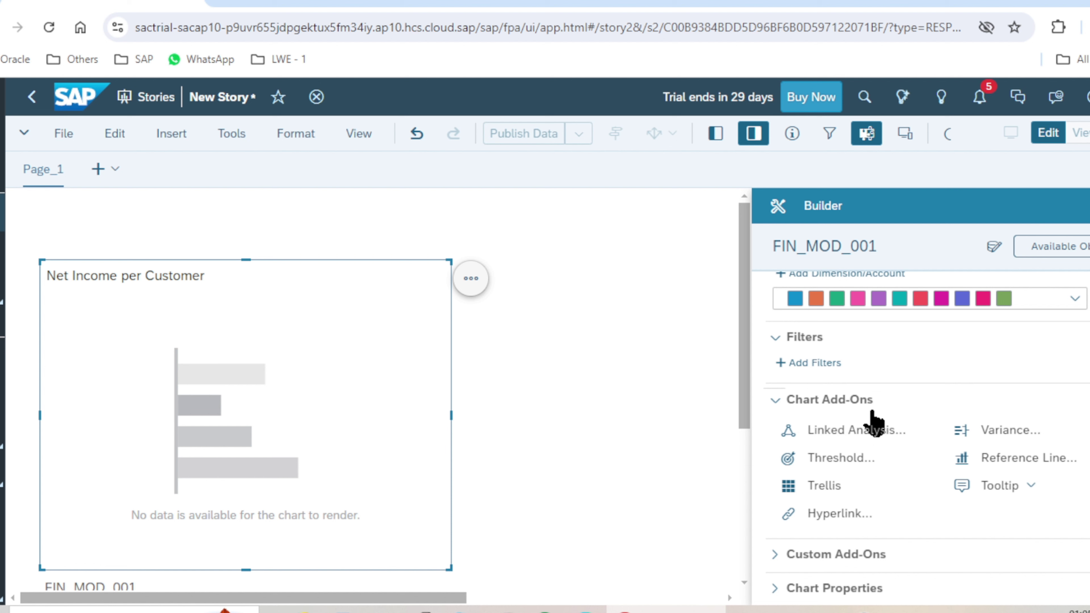
- Save the story in My Files under the name New Story1
left_click(62, 134)
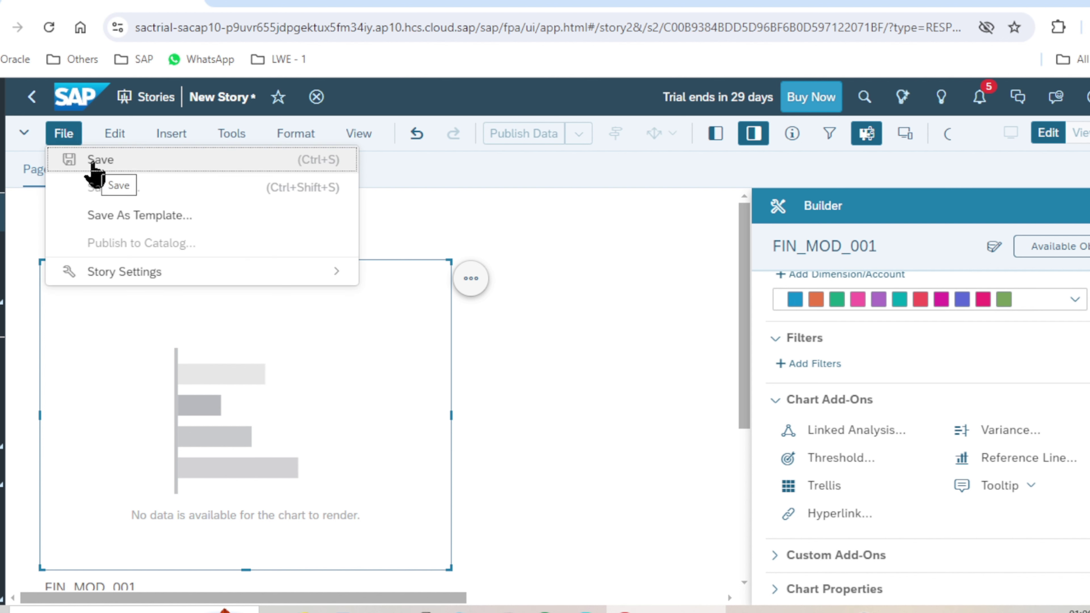
left_click(94, 171)
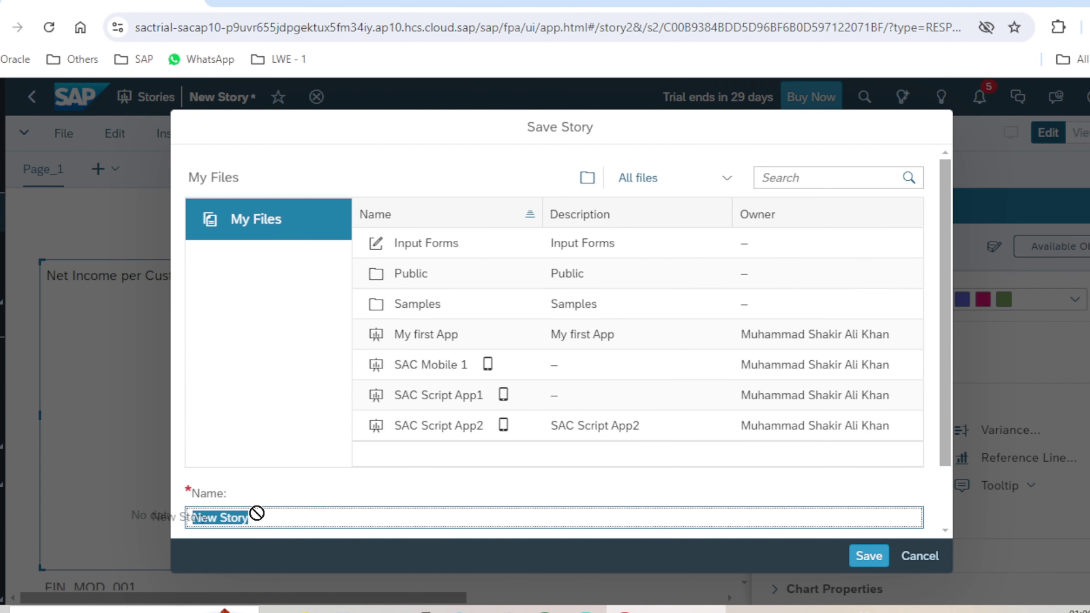
left_click(267, 513)
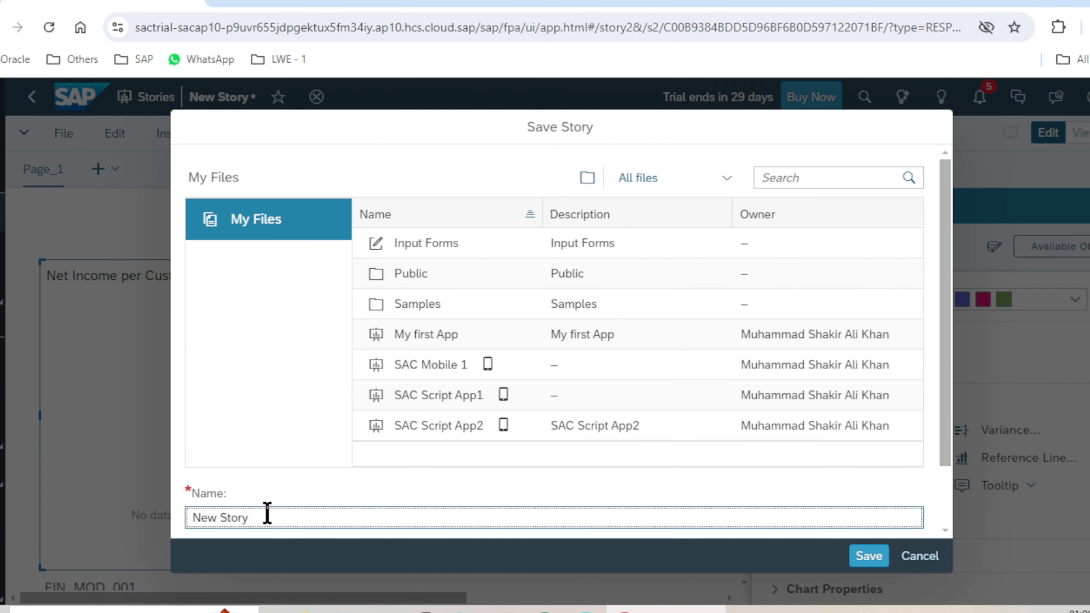
type("1")
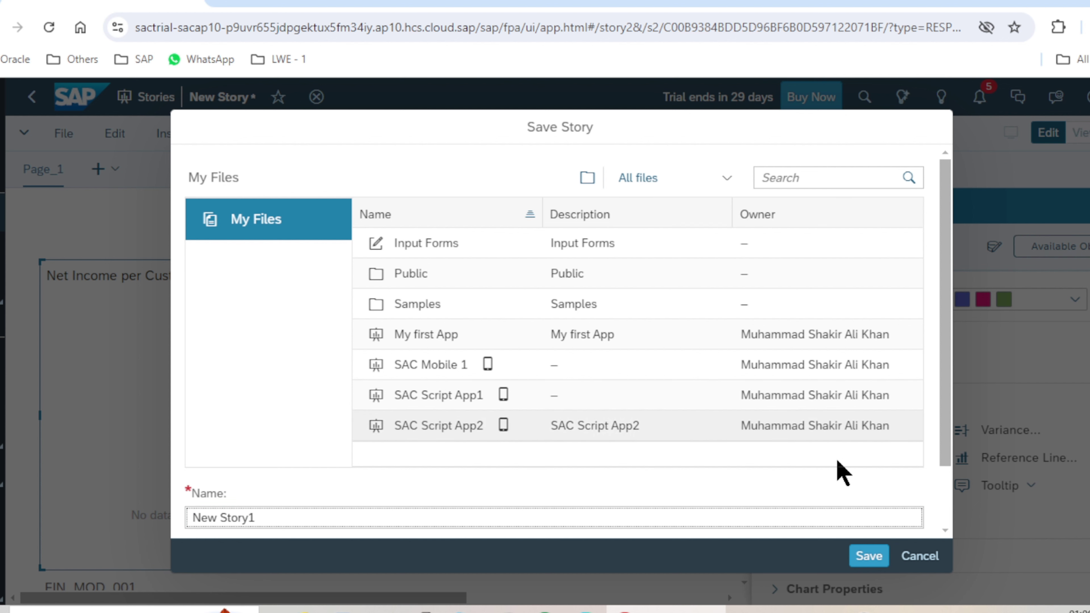
left_click(868, 555)
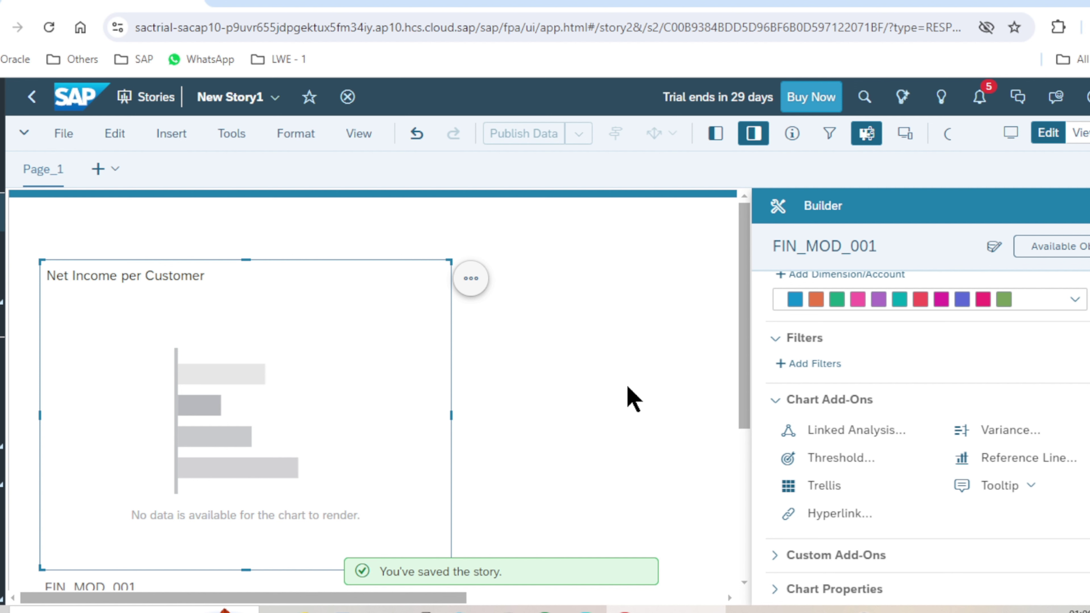
- Go to the Custom Widgets overview in Stories and examine its JSON file upload, closing it without choosing a file
left_click(163, 102)
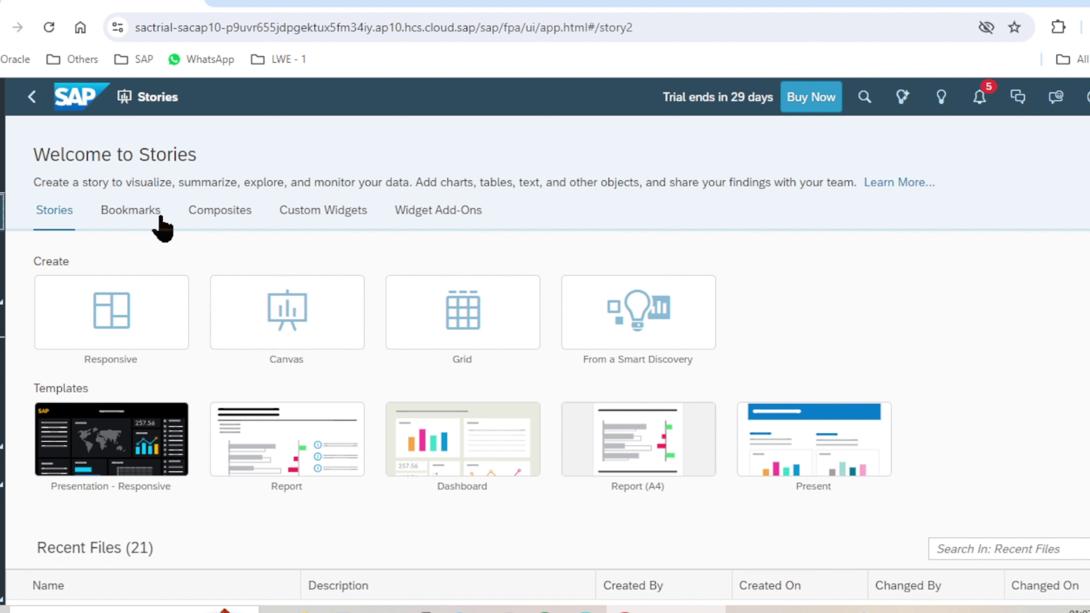
left_click(329, 217)
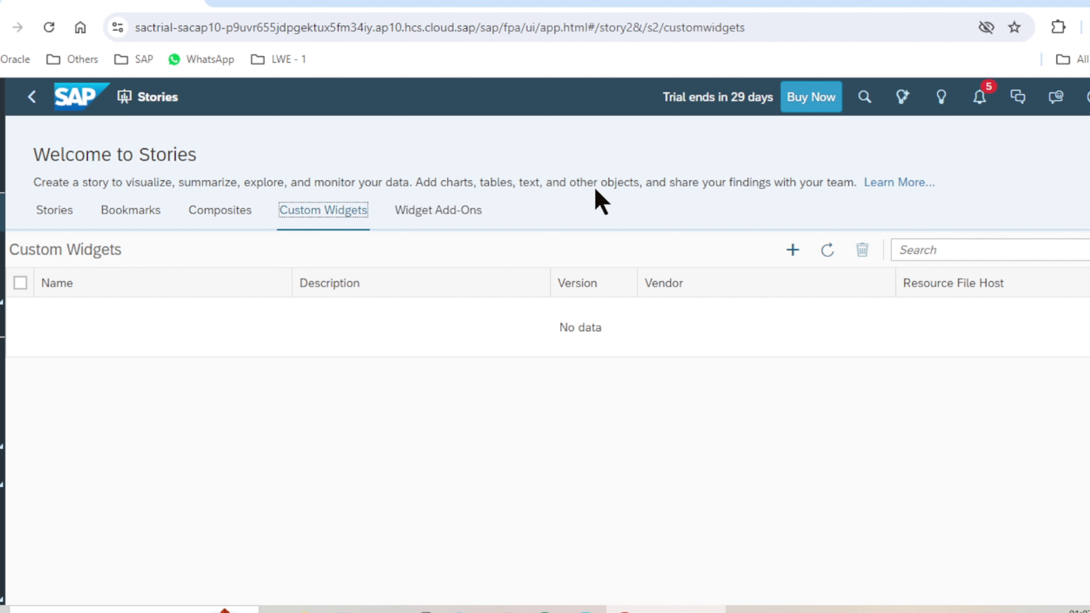
left_click(791, 251)
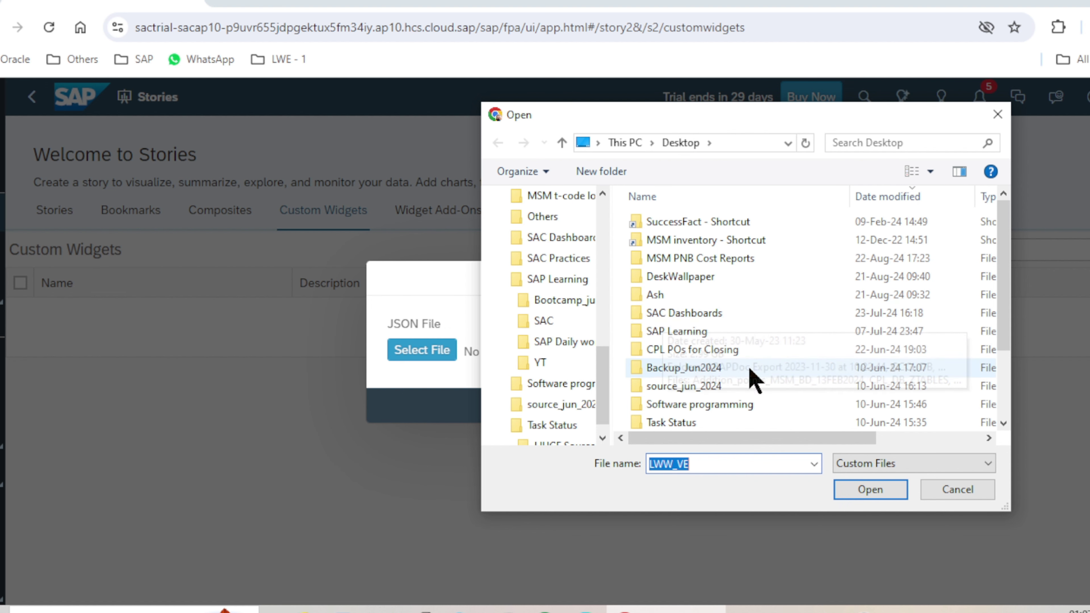
left_click(956, 489)
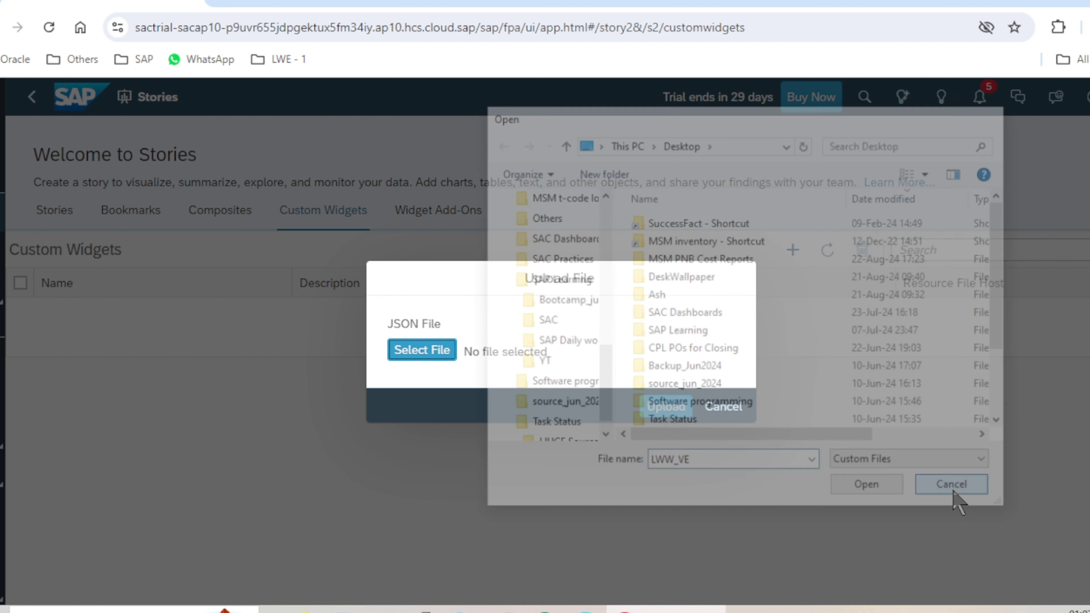
left_click(729, 415)
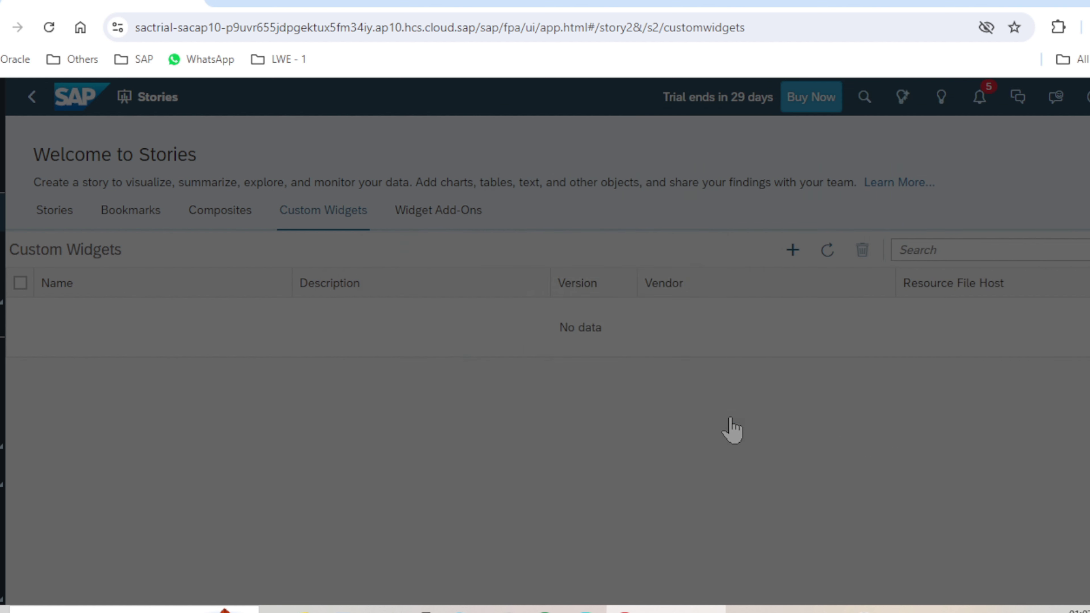
- Examine the JSON file upload for Widget Add-Ons, cancel it and return to New Story1
left_click(450, 215)
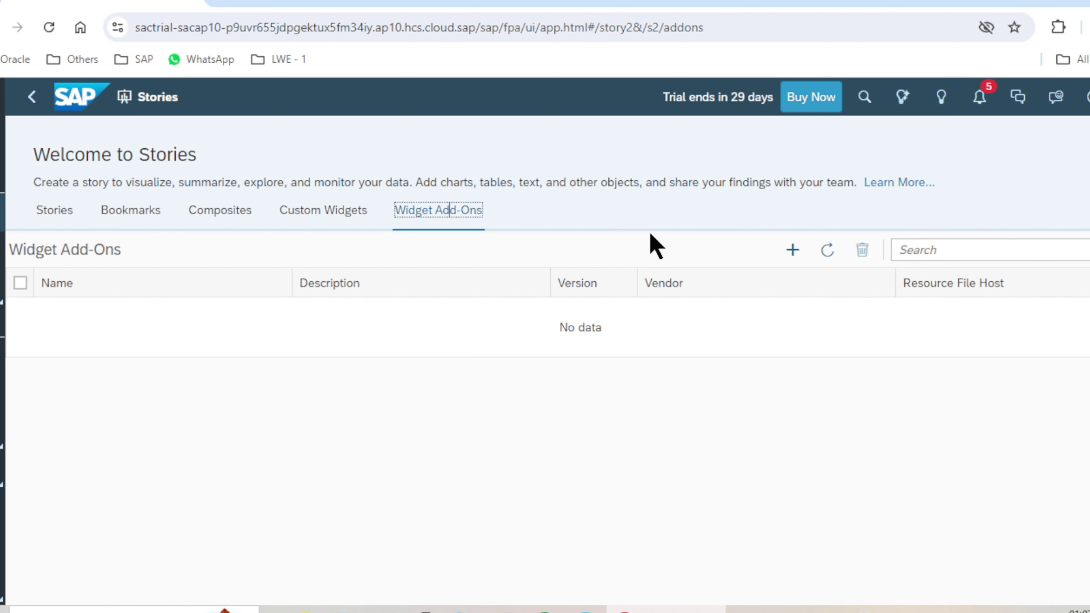
left_click(792, 256)
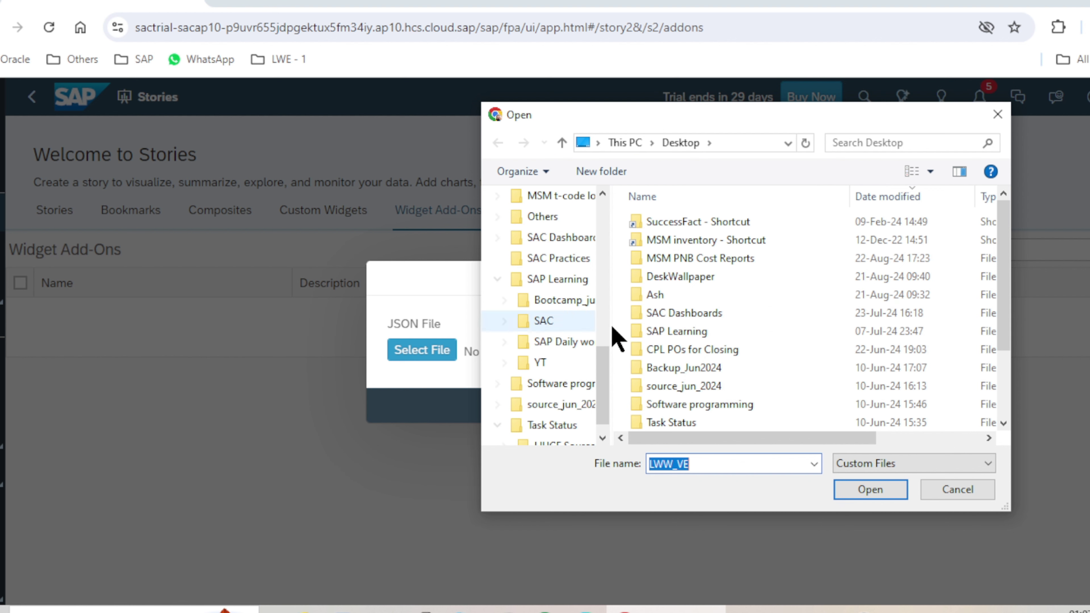
left_click(957, 490)
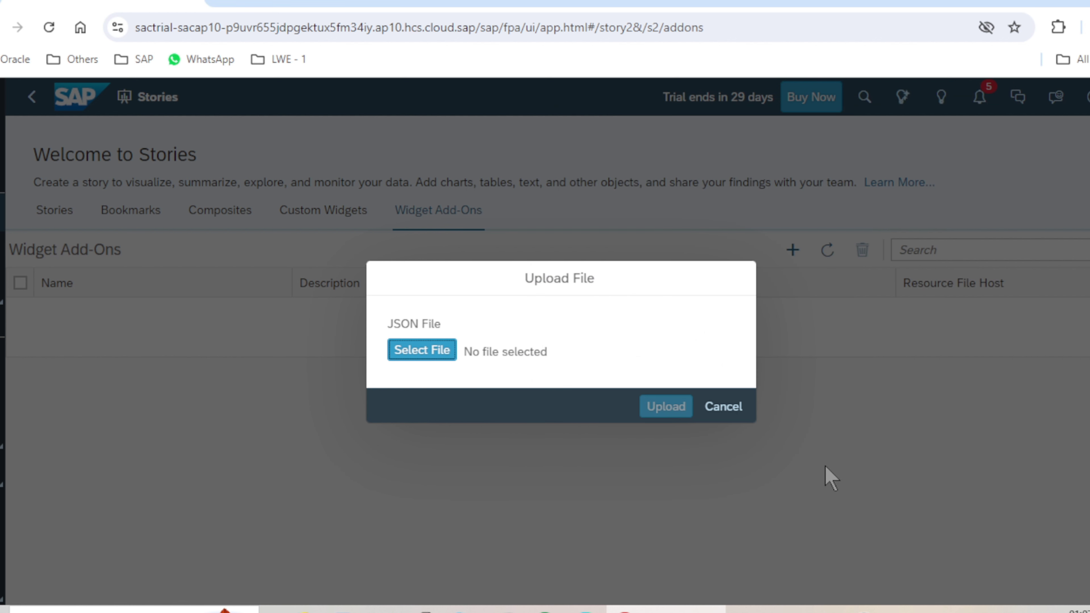
left_click(725, 411)
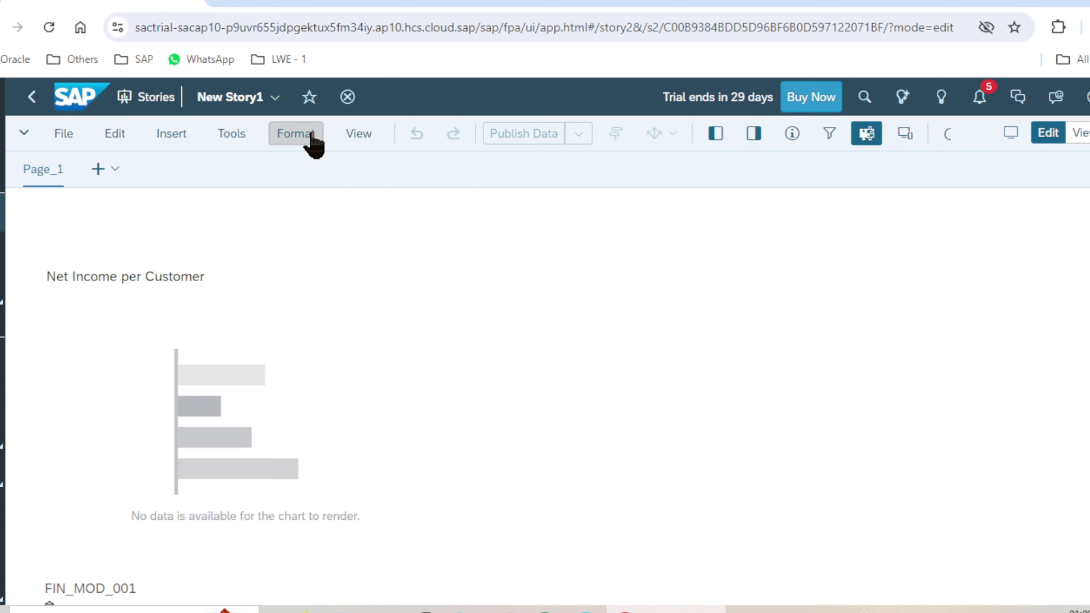
- Start creating a new story theme and enable its Theme CSS
left_click(298, 137)
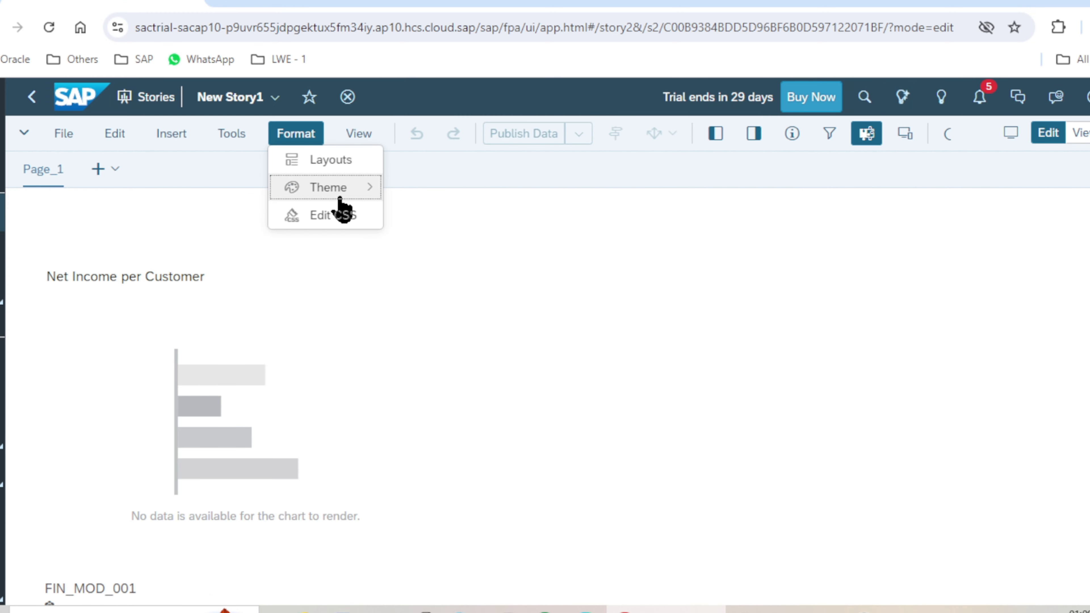
mouse_move(339, 203)
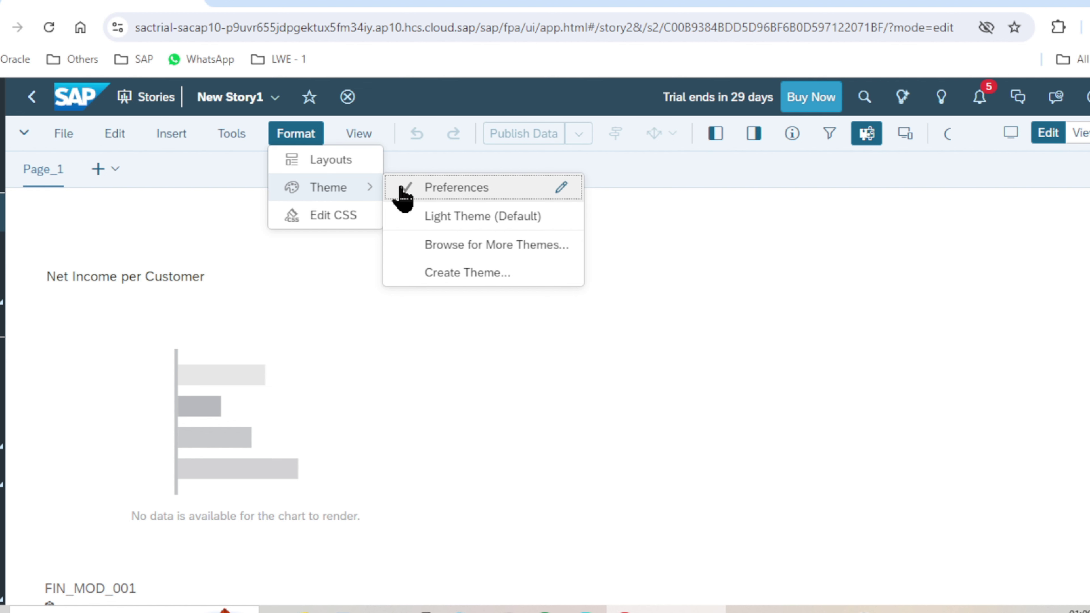
left_click(429, 275)
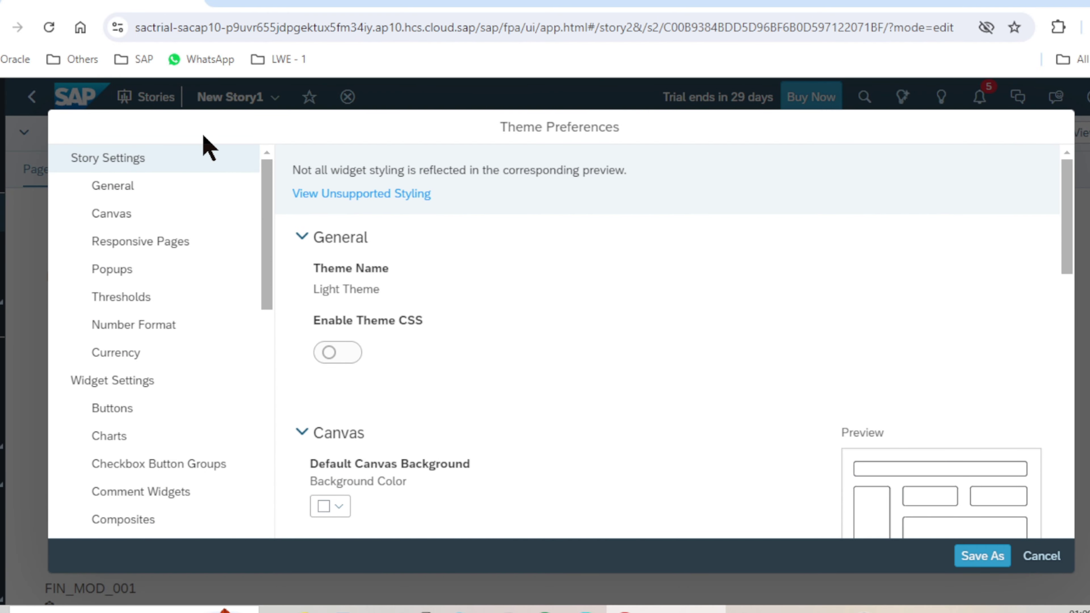
left_click_drag(267, 165, 295, 320)
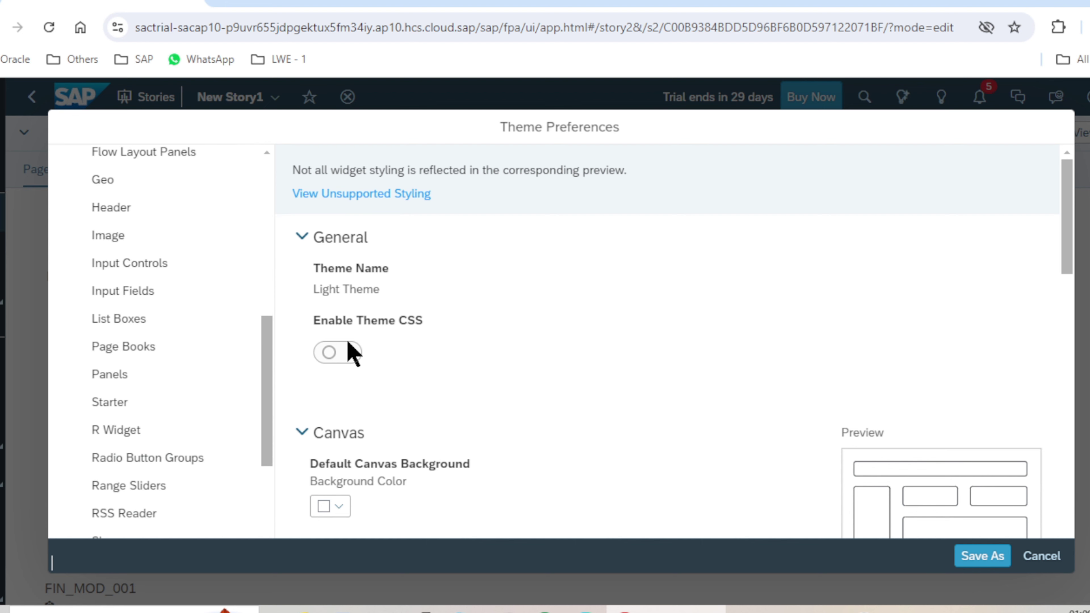
left_click(349, 359)
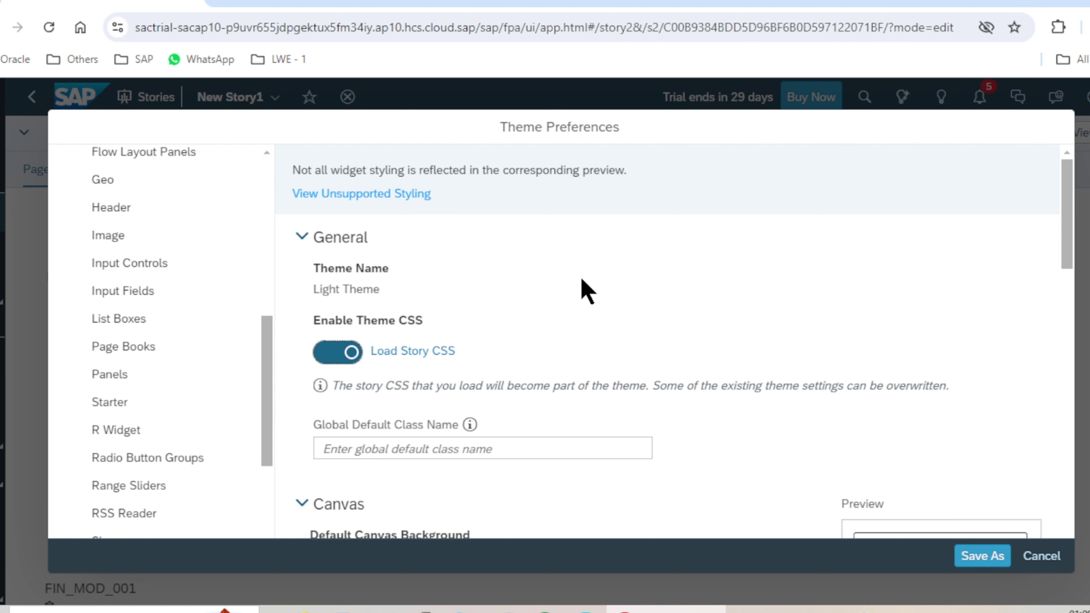
scroll(587, 285, "down", 5)
left_click(482, 193)
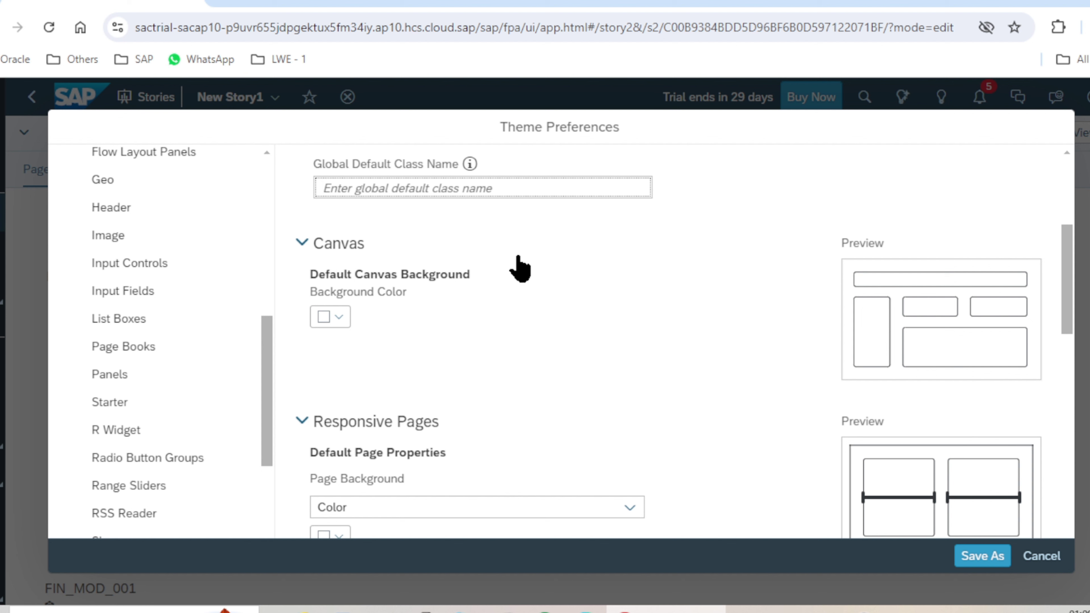
- Set the theme's responsive page background to Gradient with a Vertical gradient direction
scroll(528, 271, "down", 3)
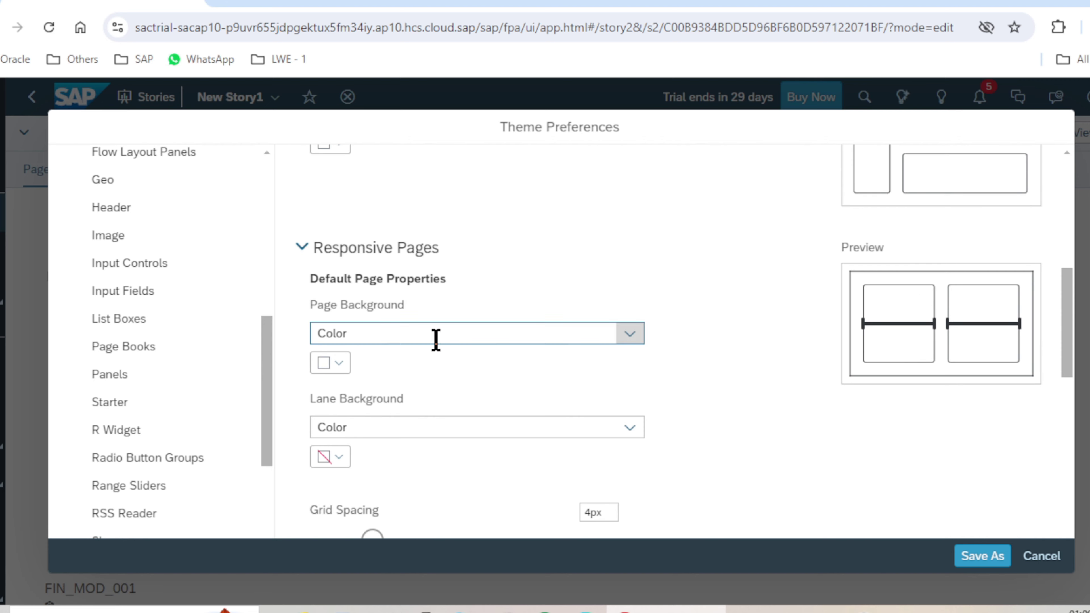
left_click(397, 332)
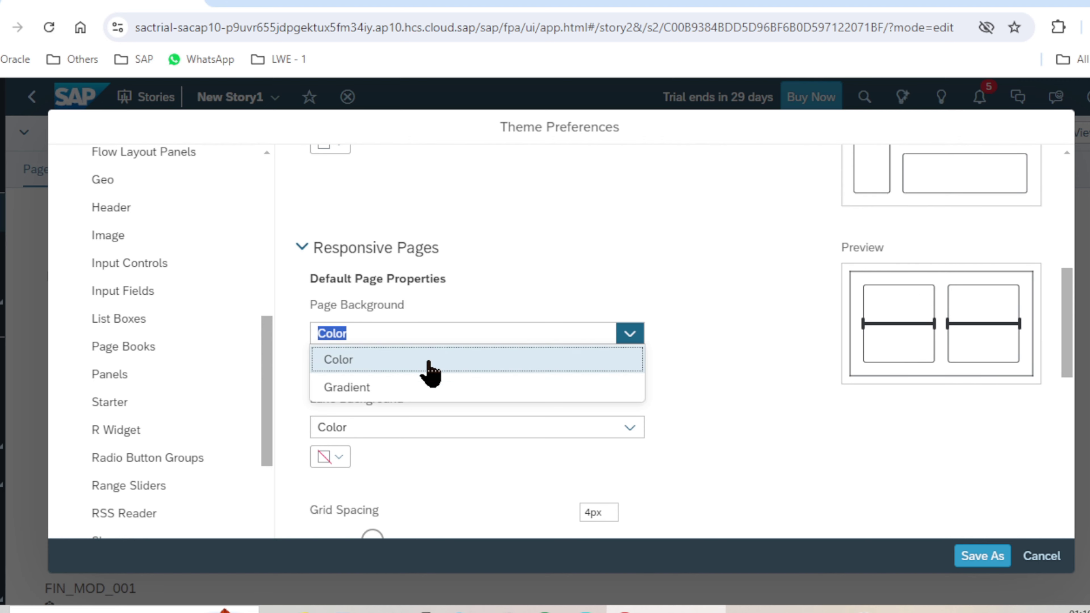
left_click(413, 388)
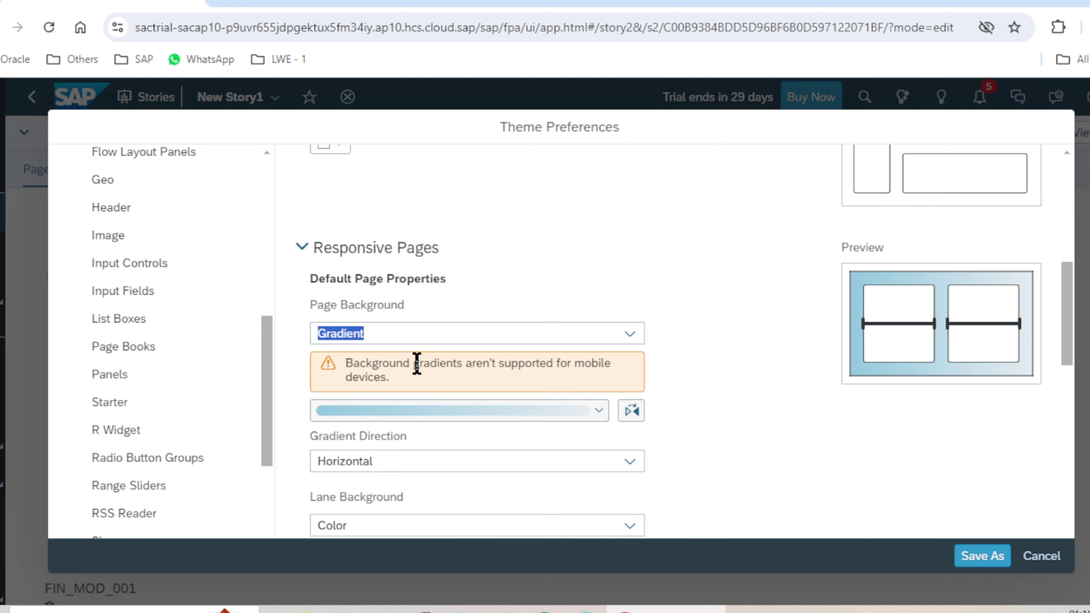
scroll(417, 360, "down", 3)
left_click(400, 287)
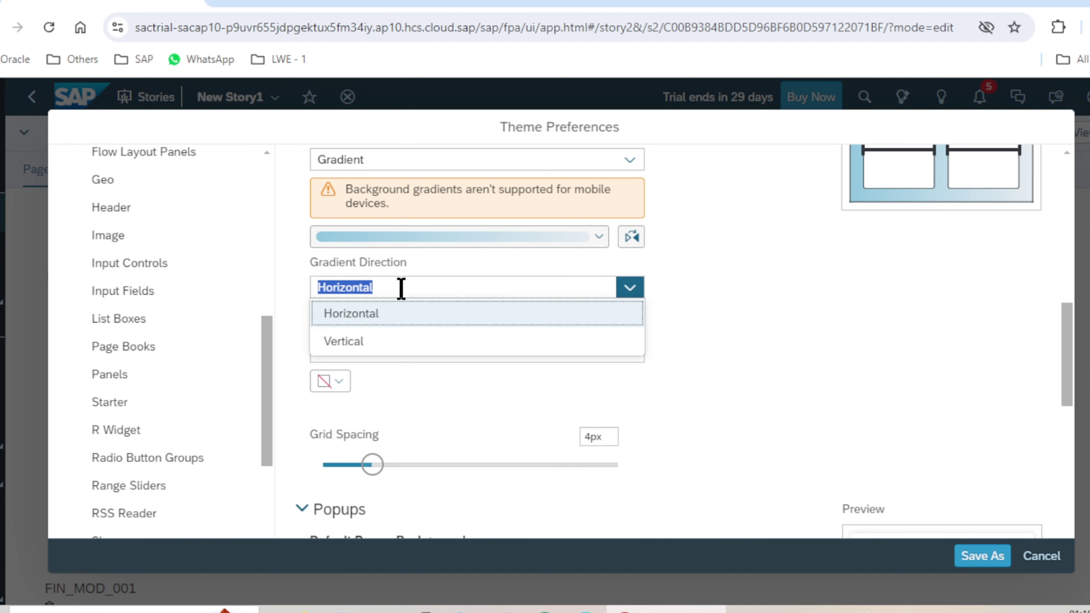
left_click(347, 340)
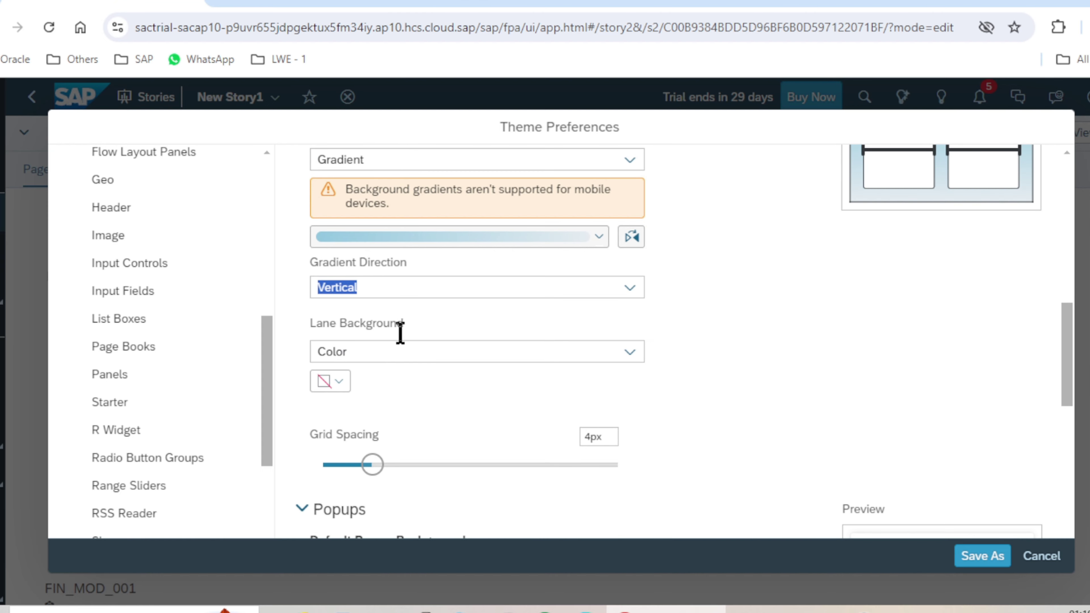
- Try Gradient as the theme's lane background, and discard the theme preferences without saving
scroll(400, 334, "down", 1)
scroll(401, 333, "down", 3)
left_click(389, 176)
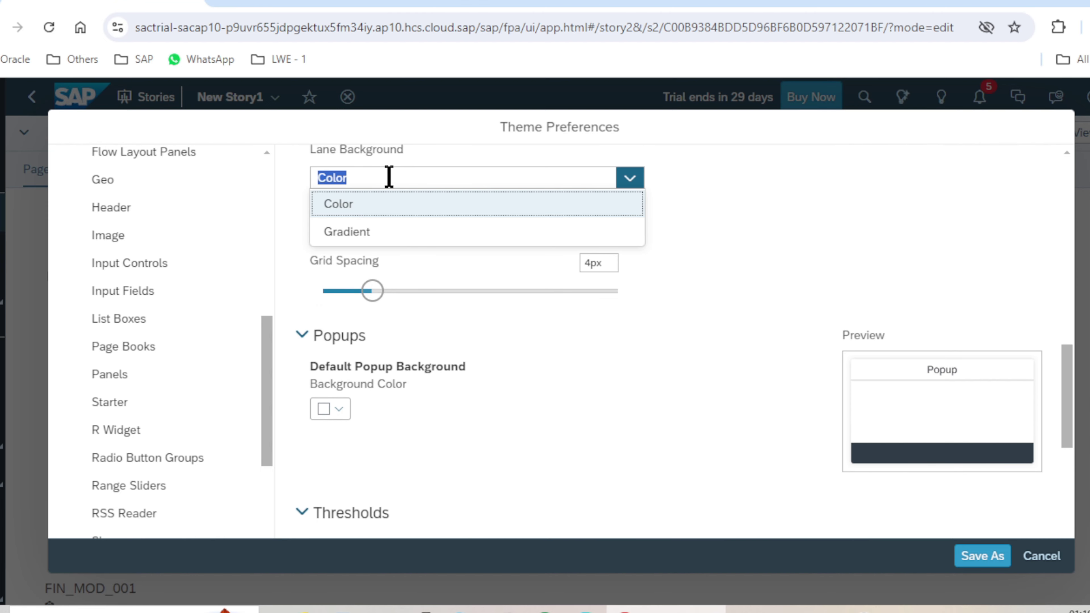
left_click(375, 227)
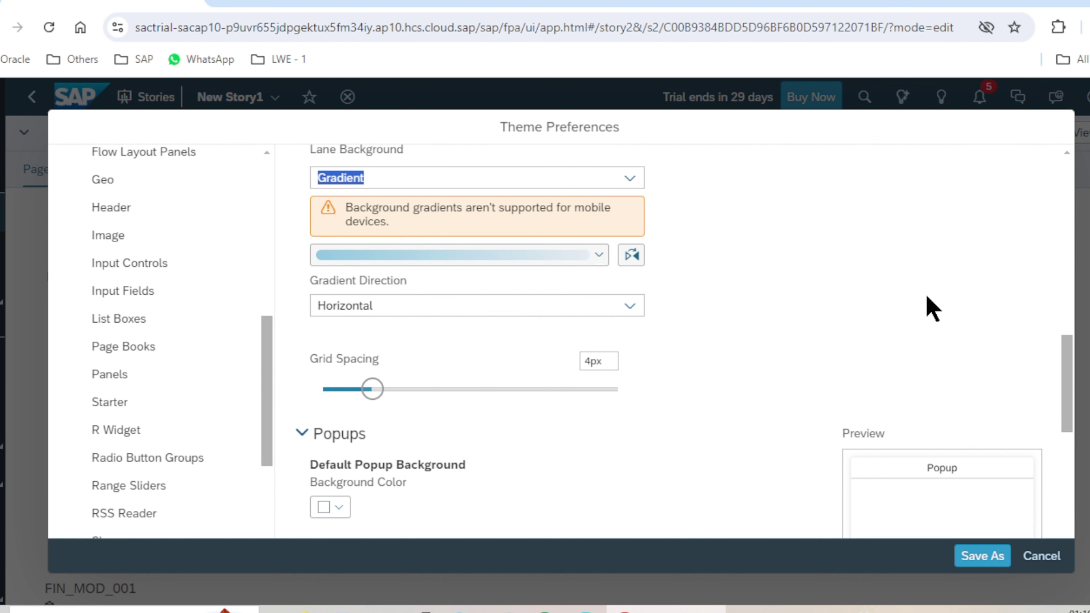
left_click(1033, 557)
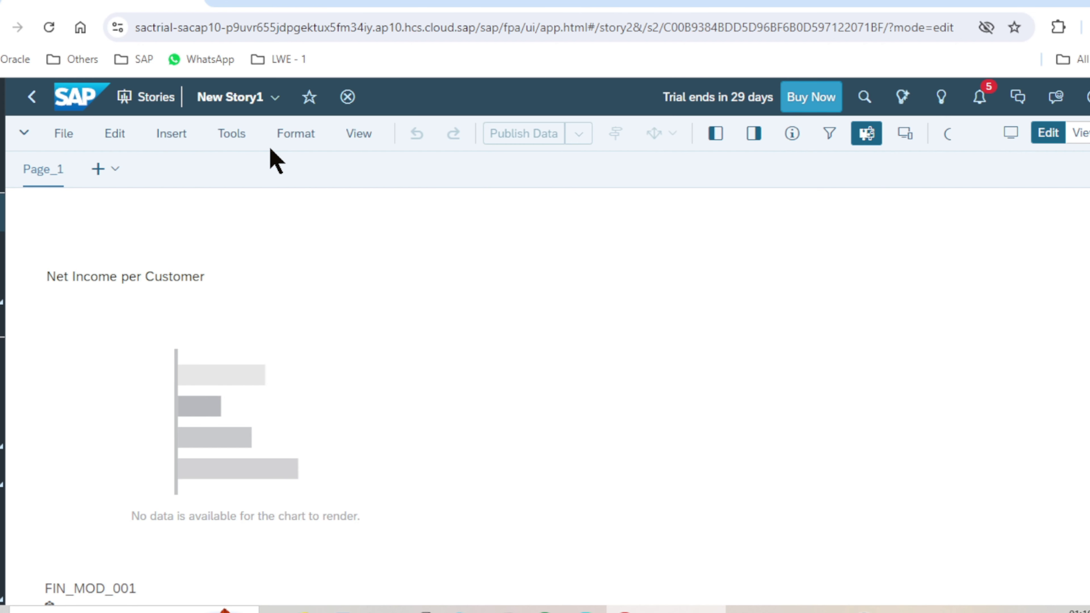
- Apply the Map layout from the SAP Analytics templates to Page_1 and review the added lanes
left_click(283, 136)
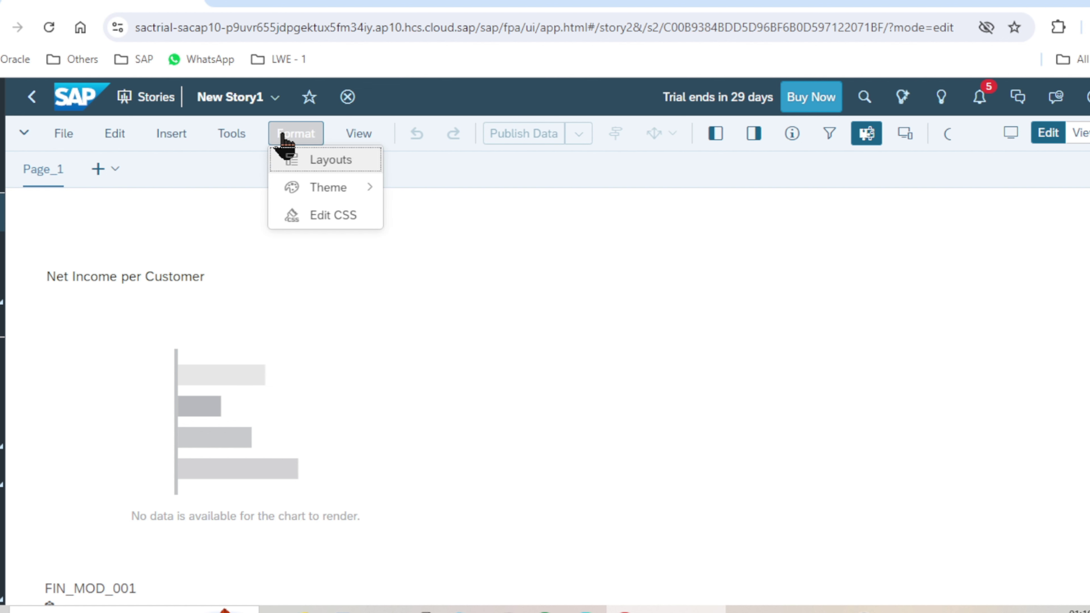
left_click(319, 167)
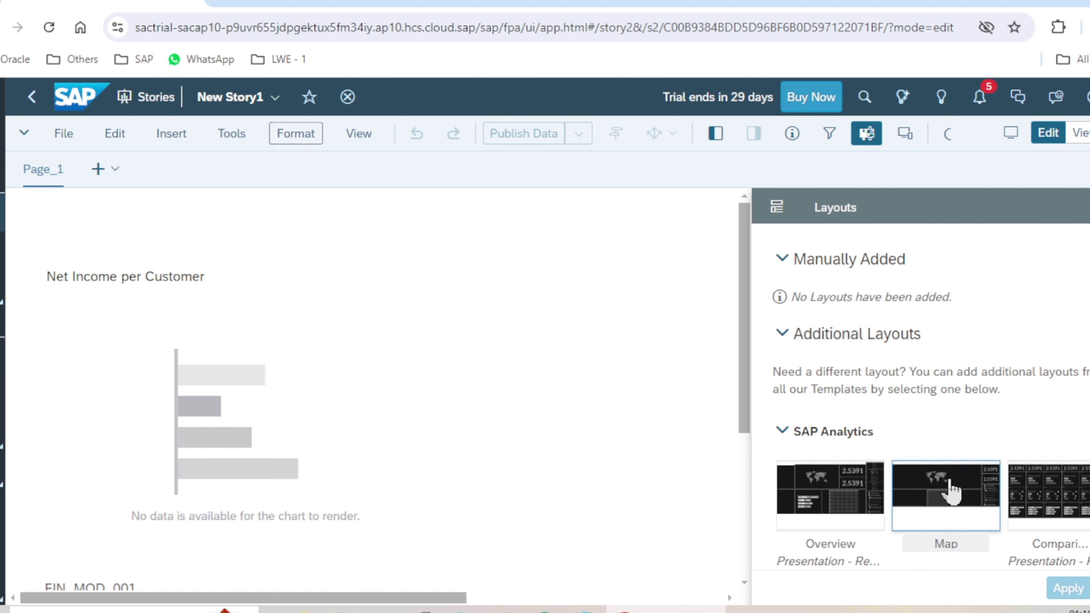
left_click(949, 490)
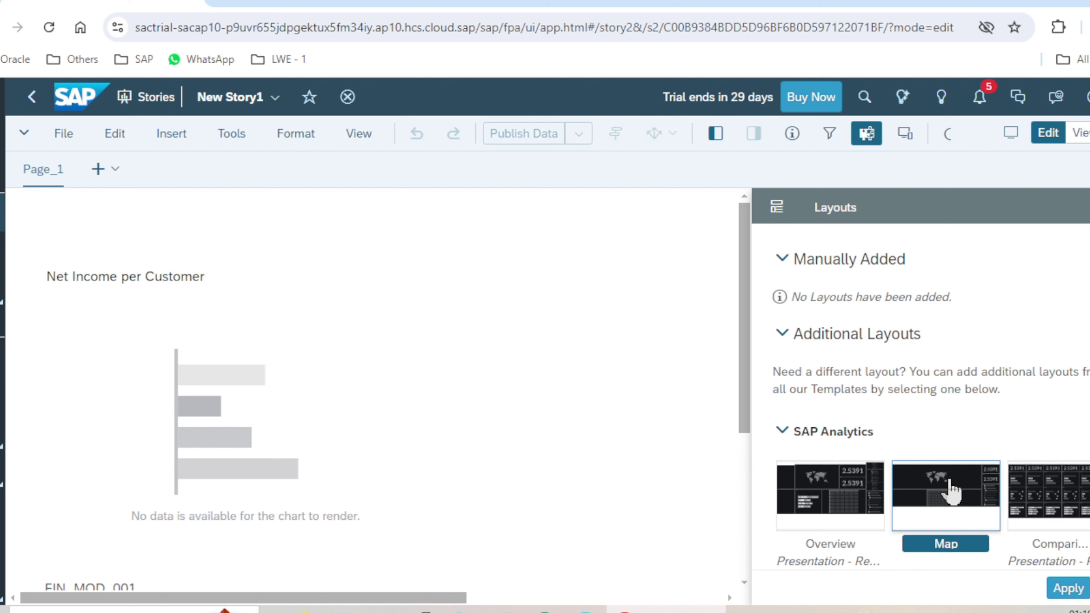
left_click(1058, 590)
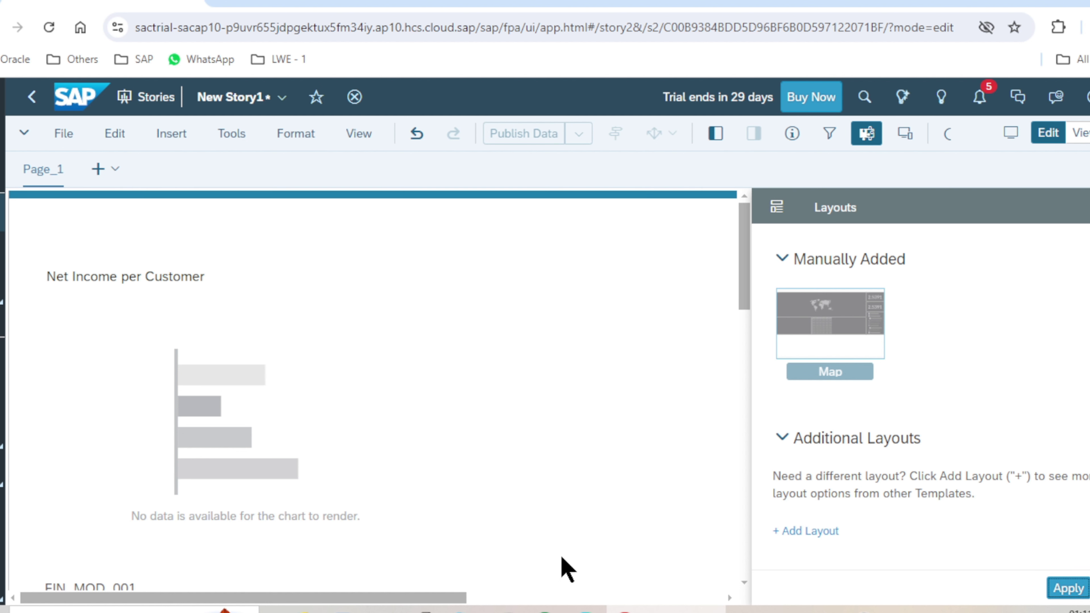
scroll(586, 275, "down", 5)
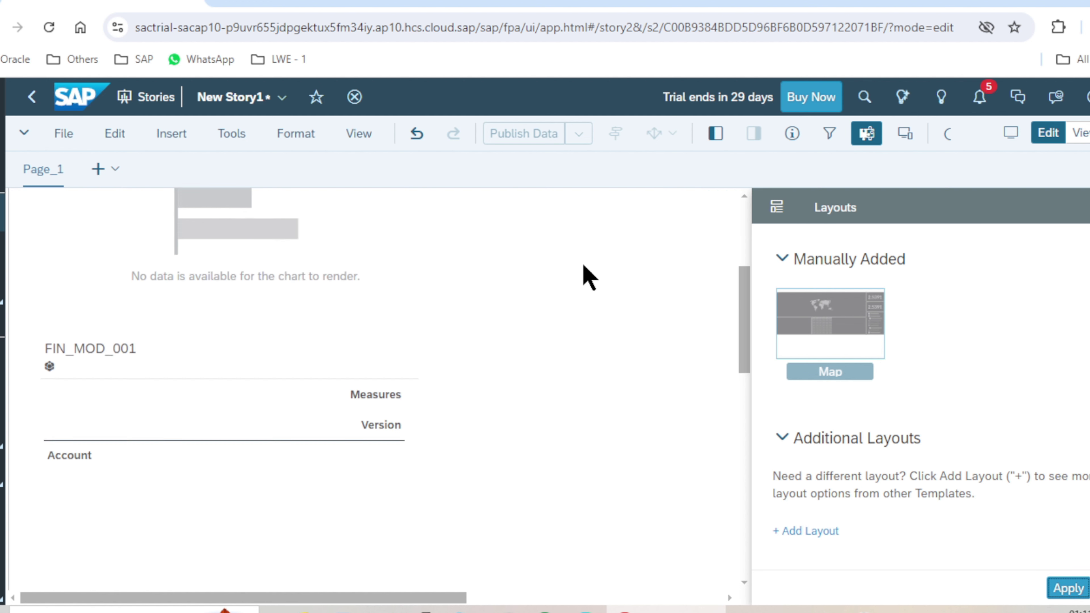
scroll(586, 278, "down", 4)
scroll(588, 277, "down", 11)
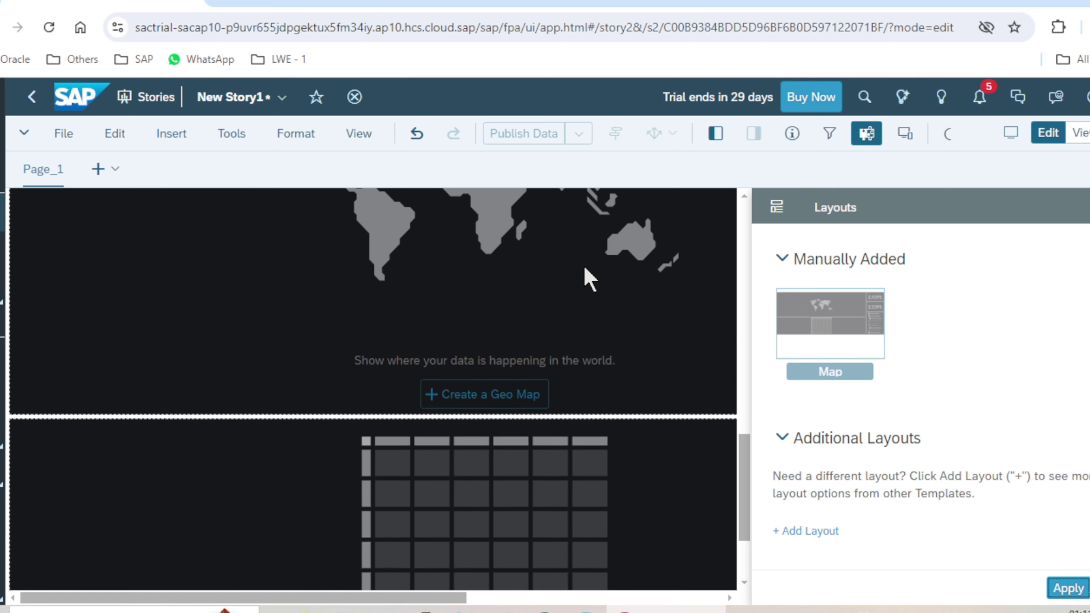
scroll(588, 279, "down", 1)
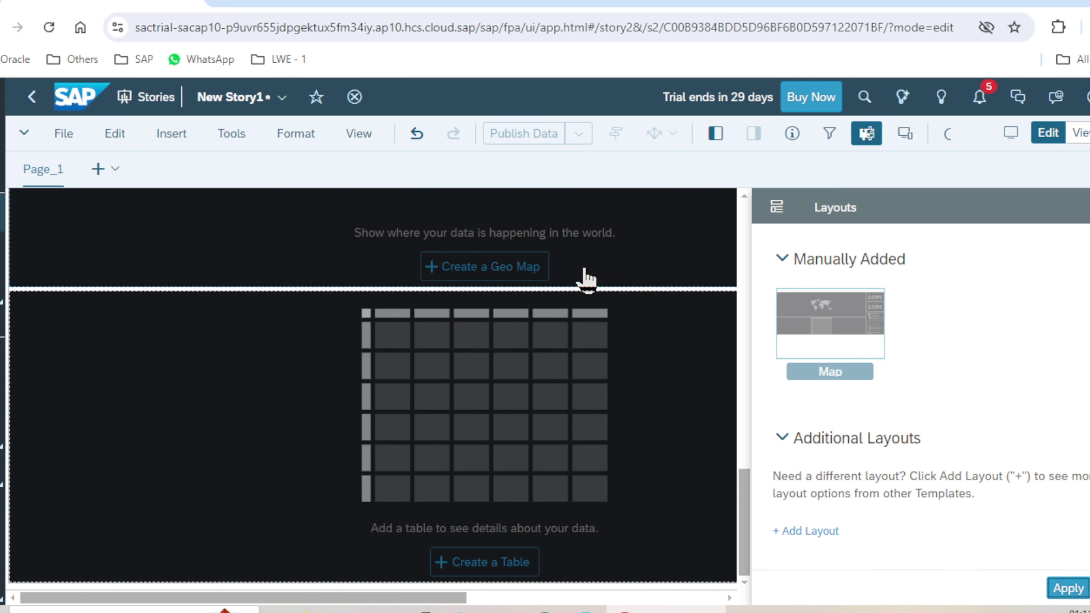
- Review Page_1 from the added map and table lanes back to the Net Income per Customer chart, and leave the layout settings
scroll(587, 279, "up", 4)
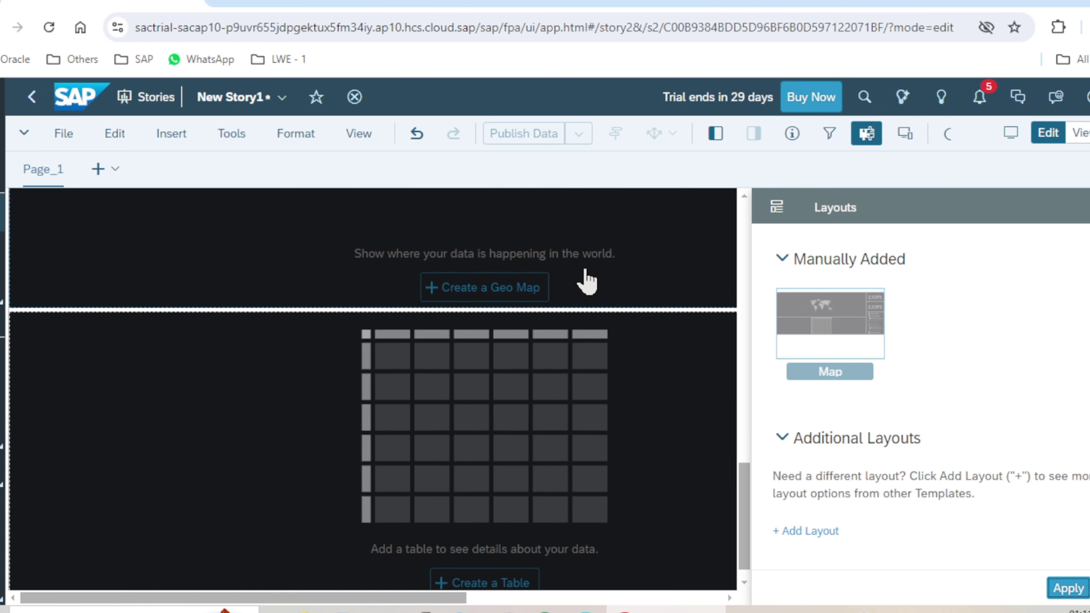
scroll(587, 278, "up", 6)
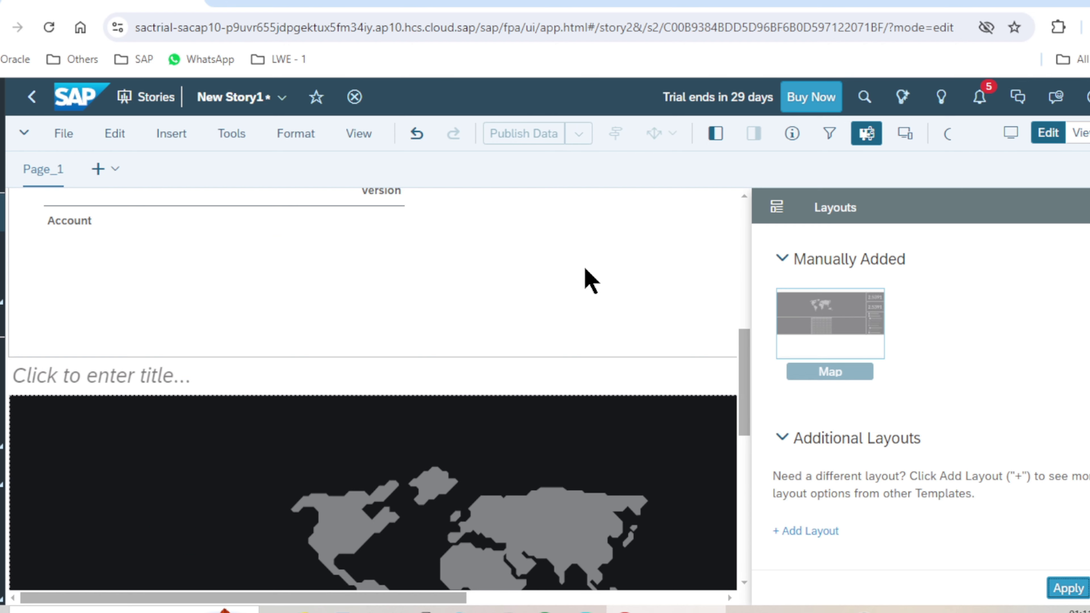
scroll(586, 271, "up", 10)
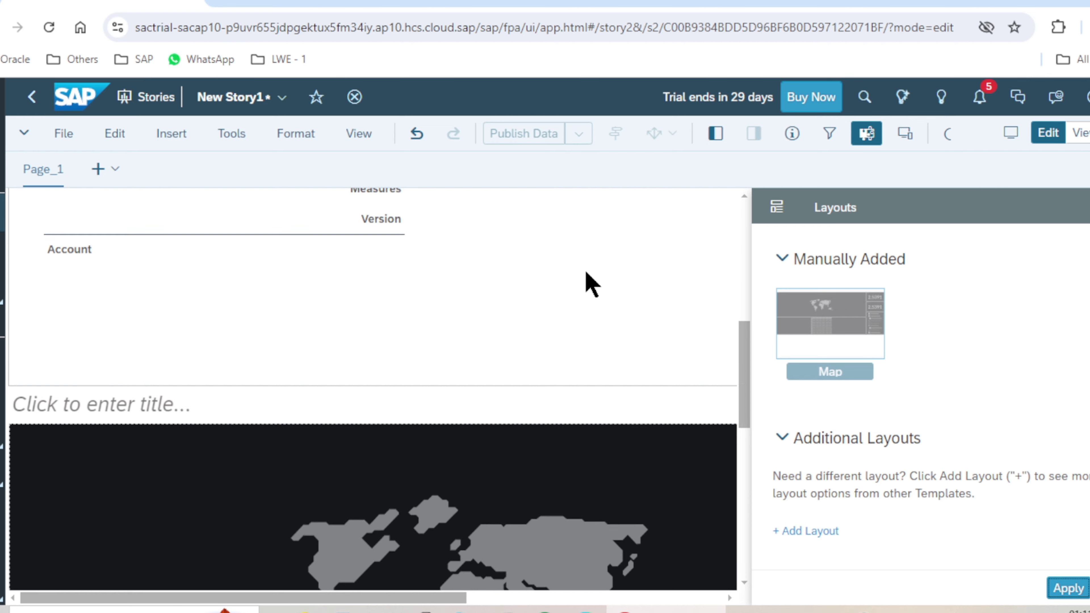
left_click(586, 279)
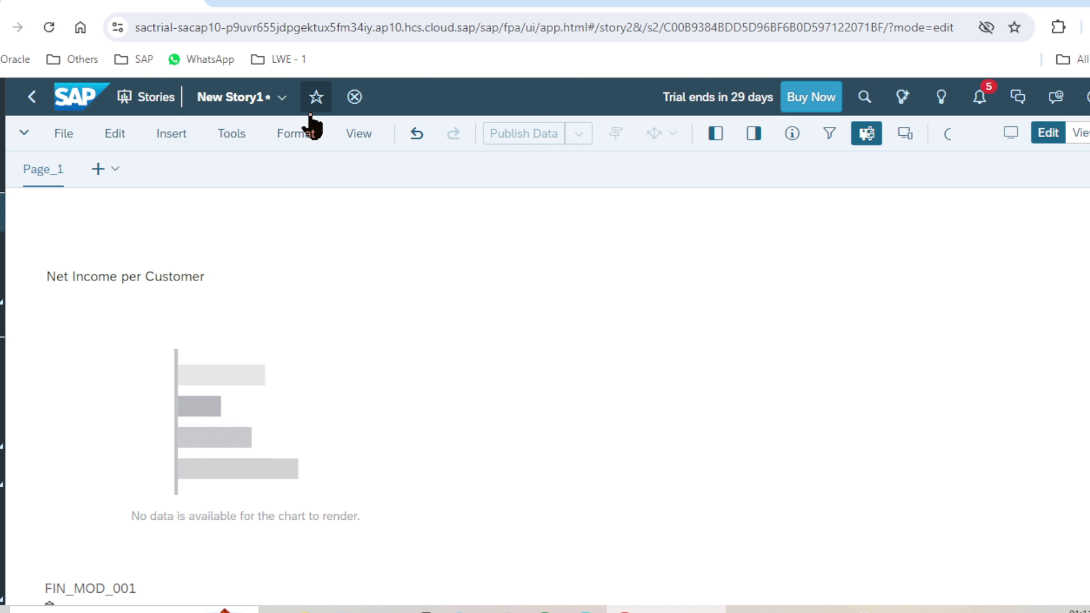
- Open the story's CSS for editing and place the cursor on the first line of the empty code area
left_click(307, 136)
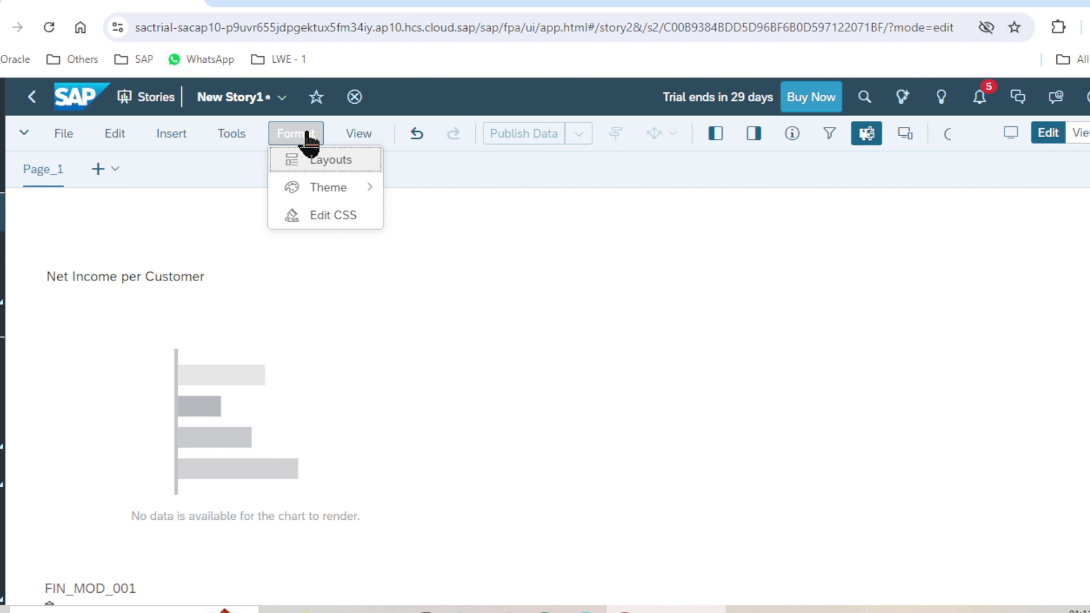
left_click(322, 217)
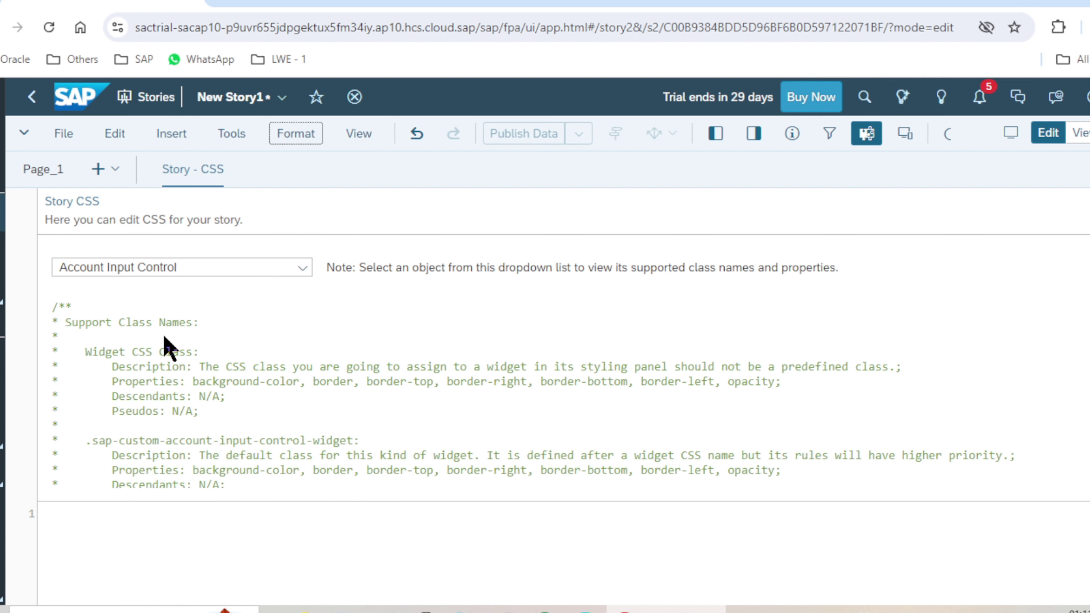
left_click(228, 524)
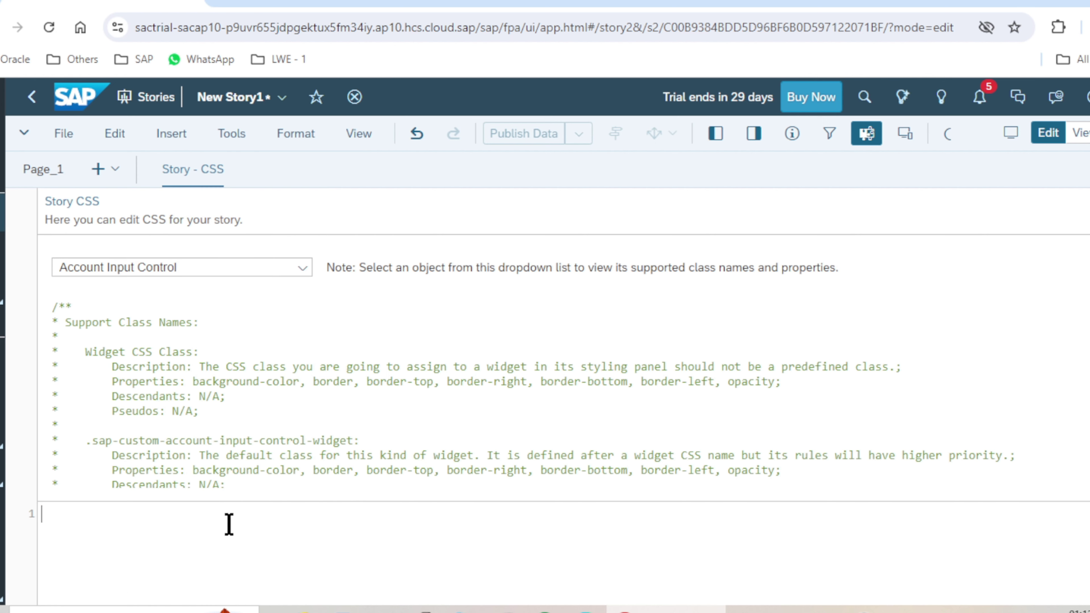